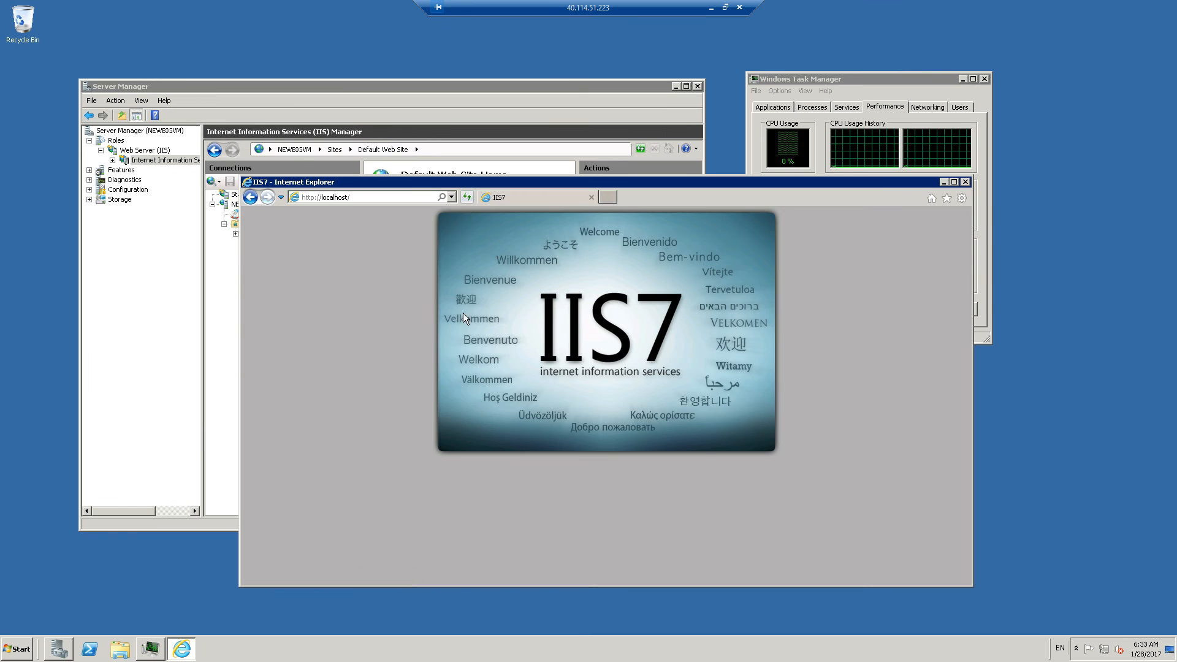
{"action": "left_click", "coordinate": [568, 93]}
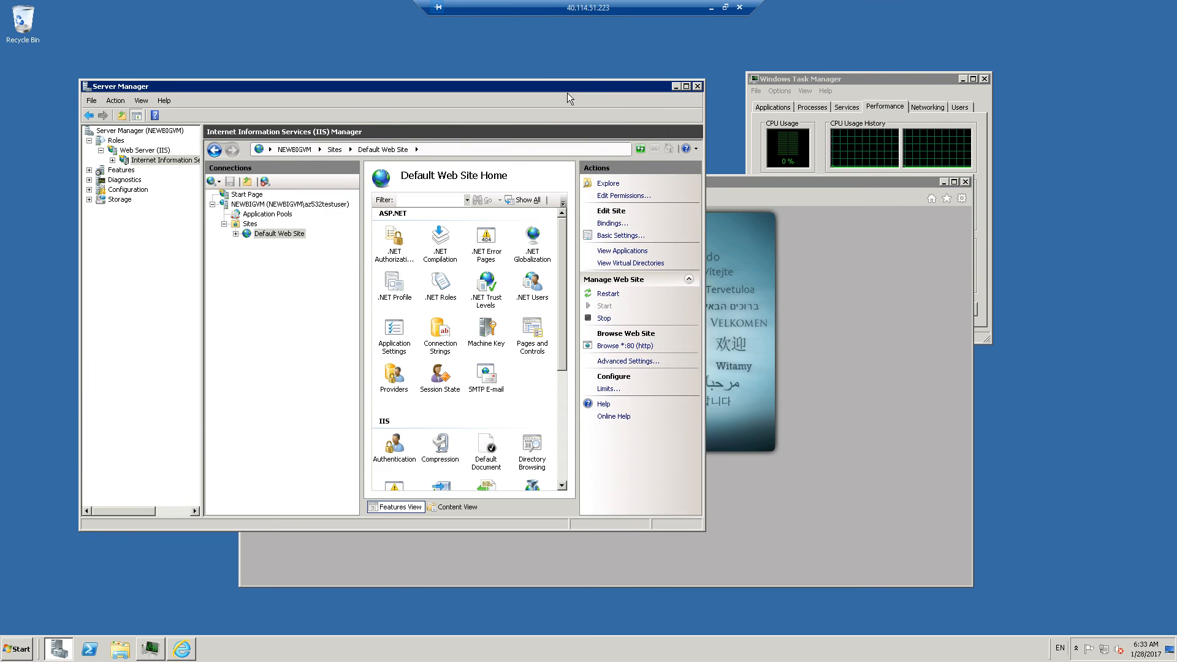
{"action": "left_click", "coordinate": [723, 181]}
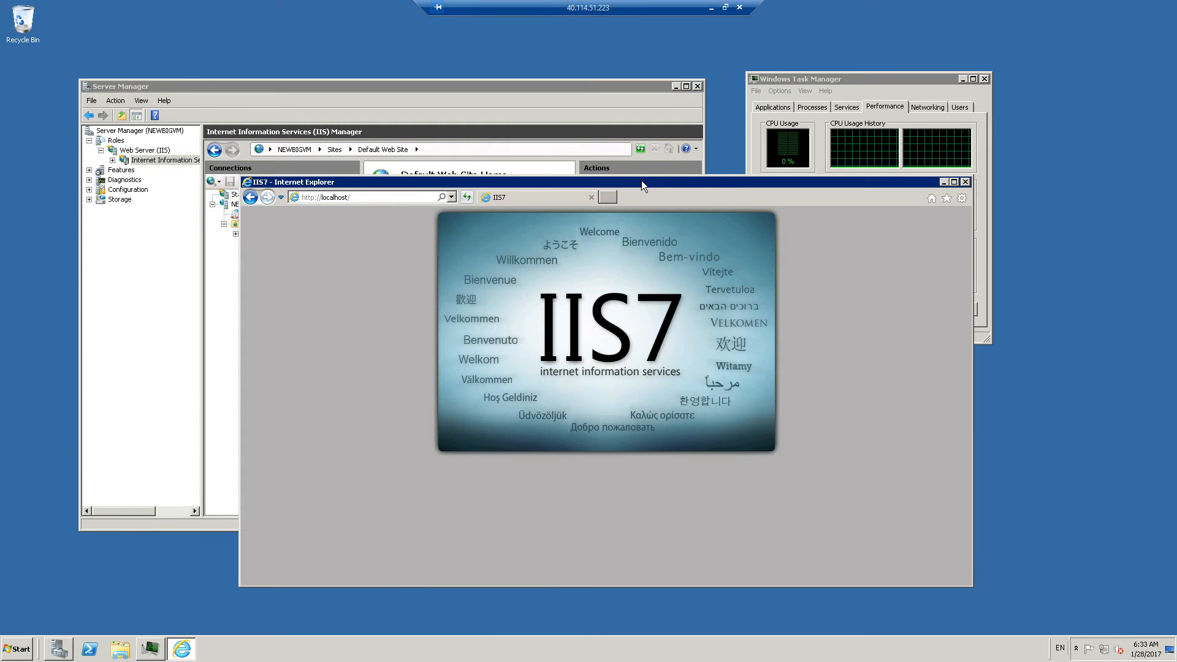
{"action": "left_click", "coordinate": [371, 197]}
{"action": "left_click", "coordinate": [375, 196]}
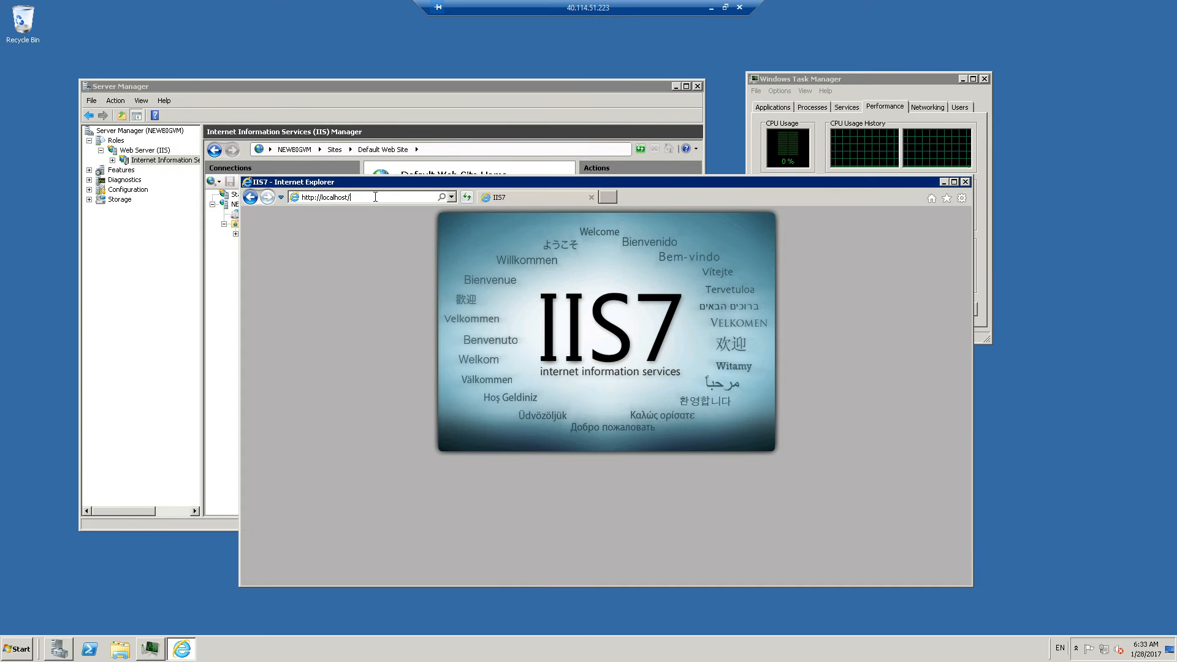
{"action": "key", "text": "BackSpace"}
{"action": "type", "text": ":8011"}
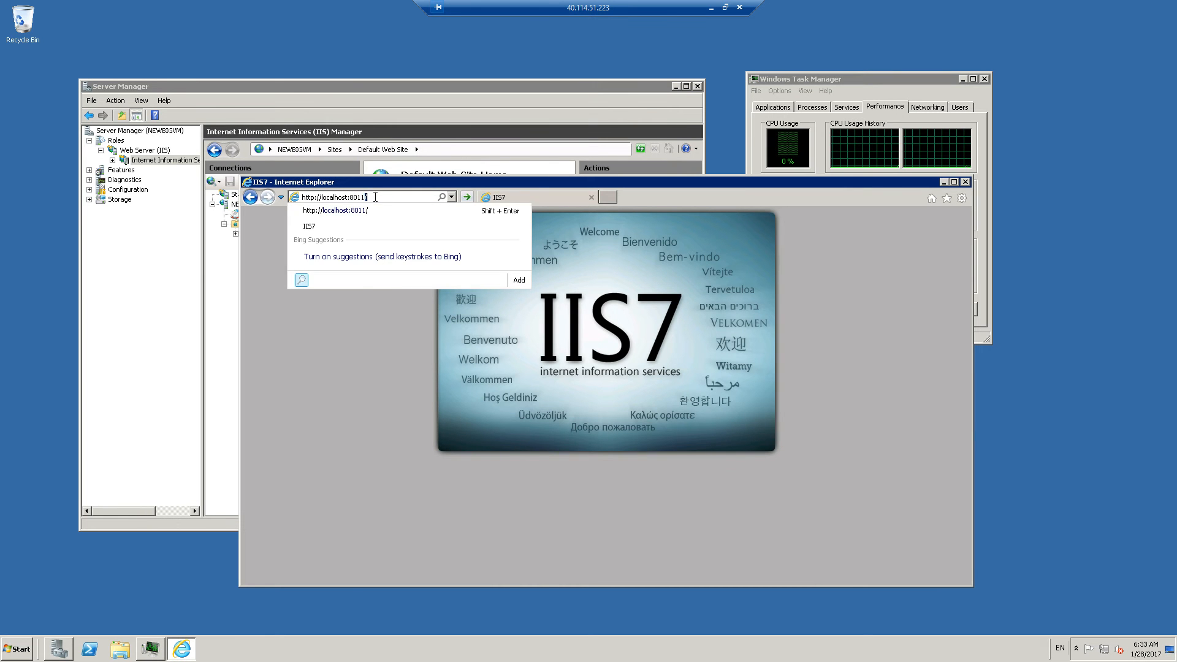
{"action": "key", "text": "Return"}
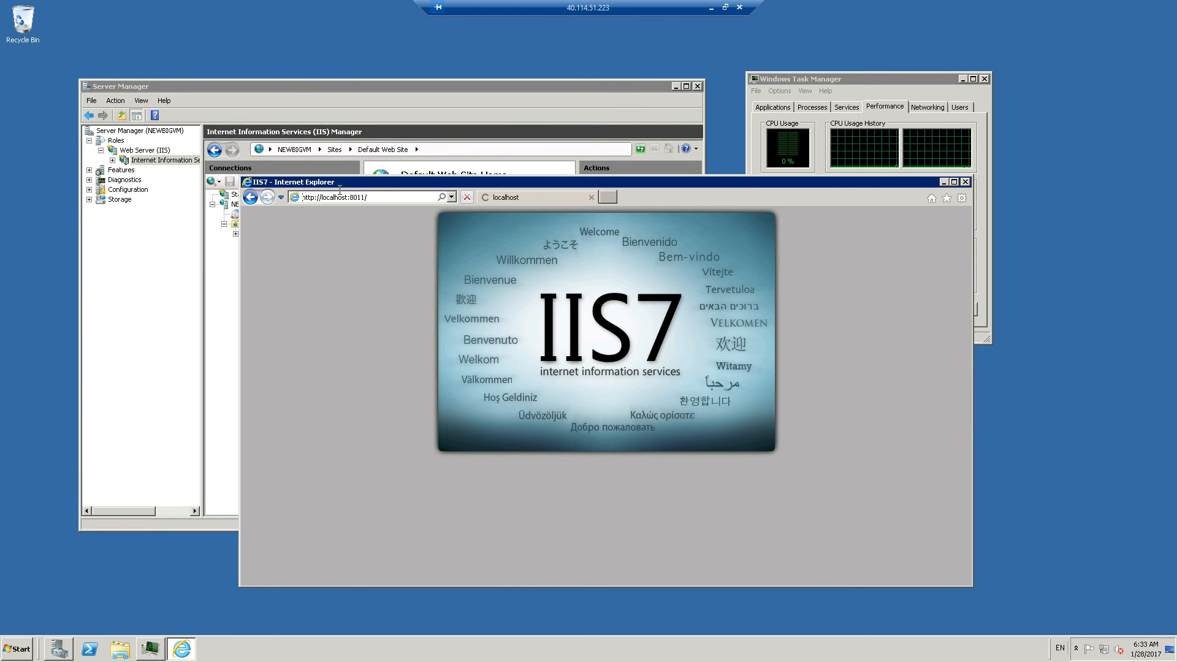
{"action": "left_click", "coordinate": [677, 238]}
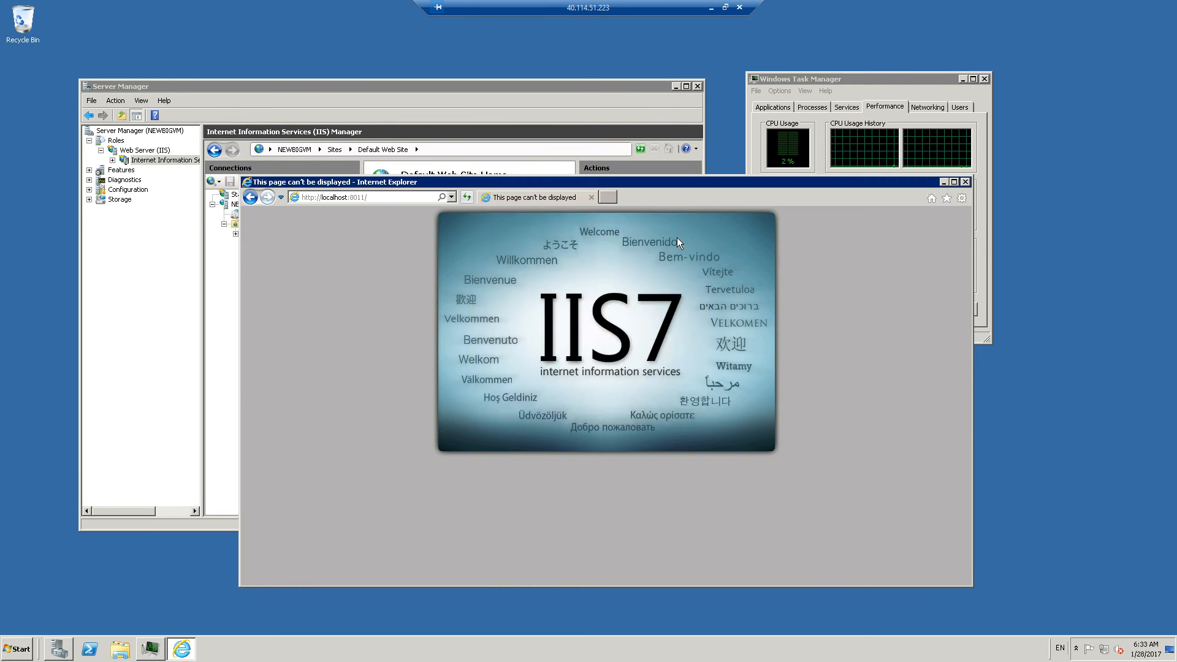
{"action": "left_click_drag", "start_coordinate": [485, 197], "coordinate": [595, 248]}
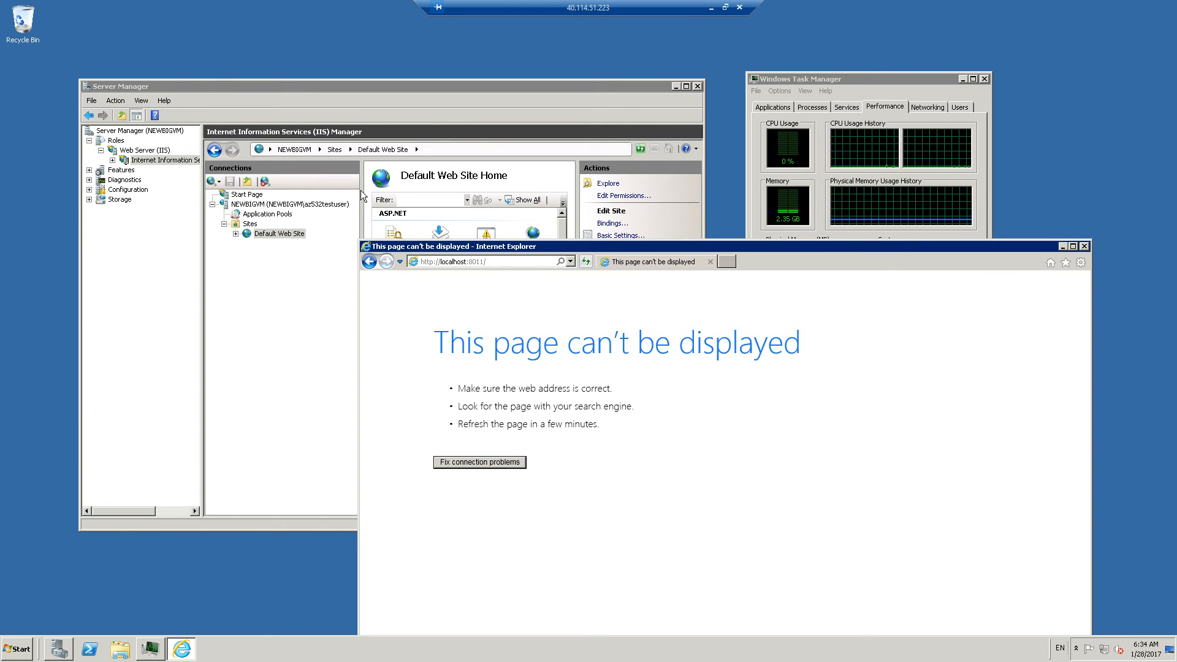
In IIS Manager, set the port of the Default Web Site's http binding to 8011 and close the site bindings.
{"action": "left_click", "coordinate": [271, 267]}
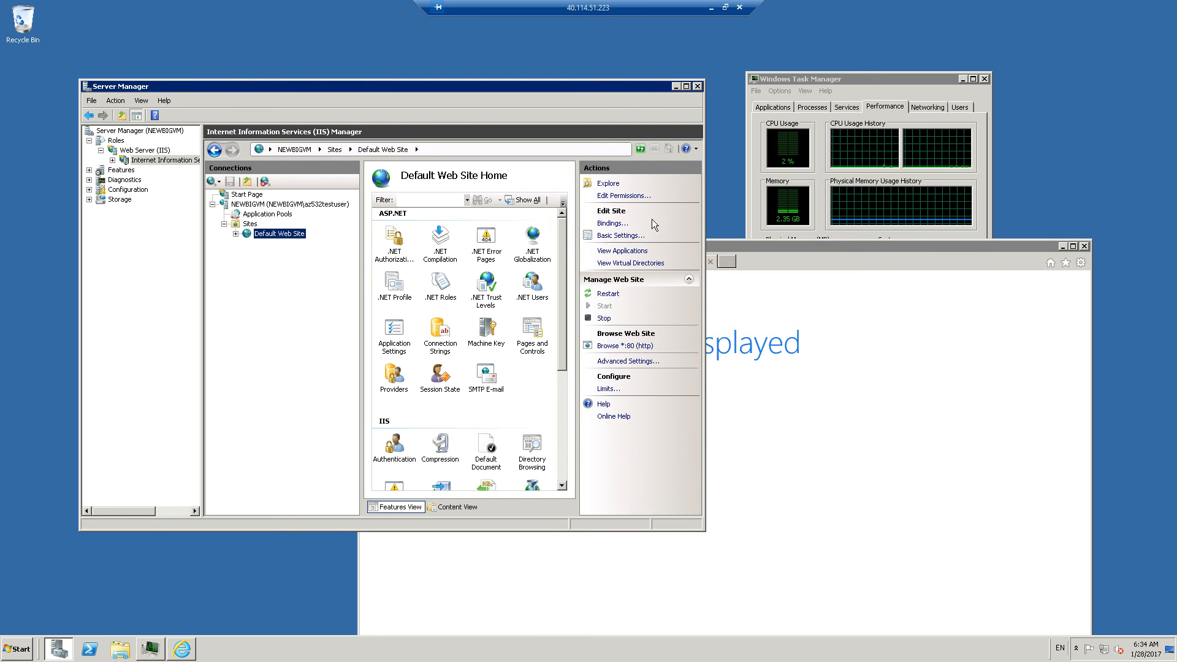
{"action": "left_click", "coordinate": [685, 86]}
{"action": "left_click", "coordinate": [1085, 142]}
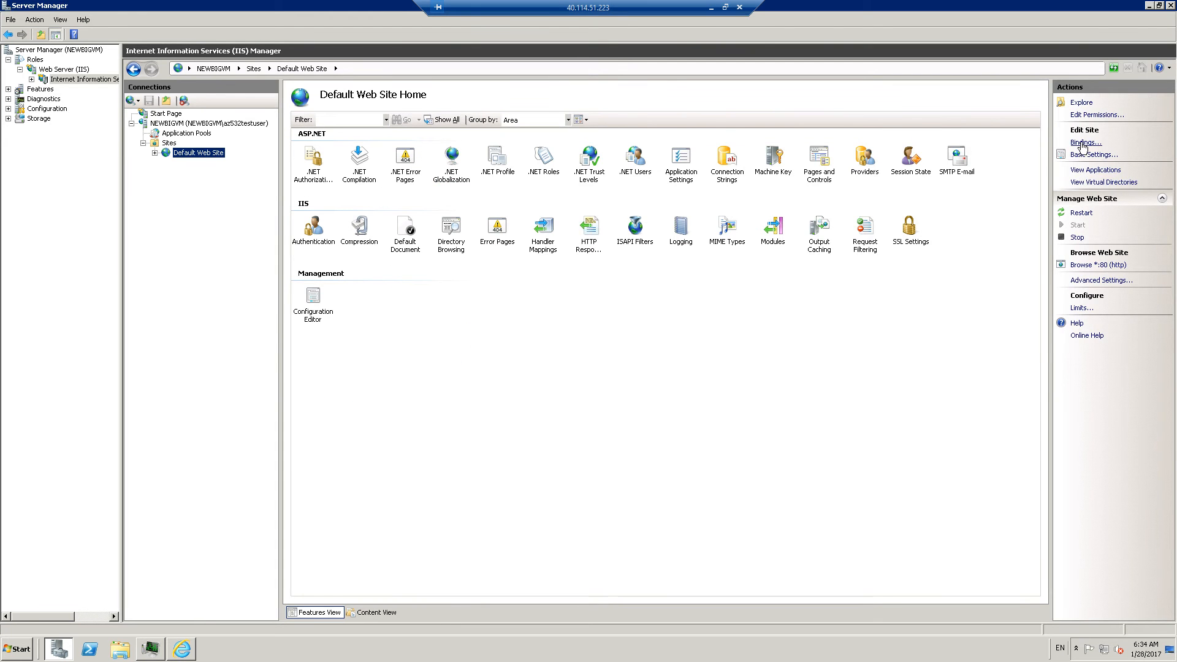
{"action": "left_click", "coordinate": [568, 287]}
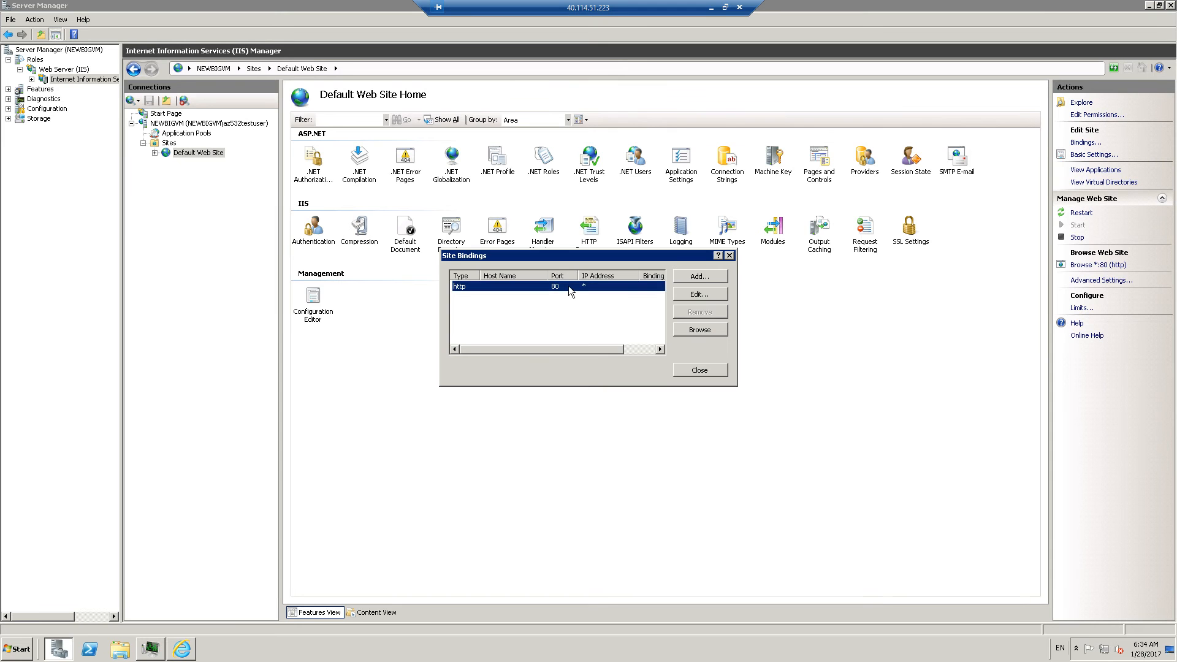
{"action": "left_click", "coordinate": [693, 296]}
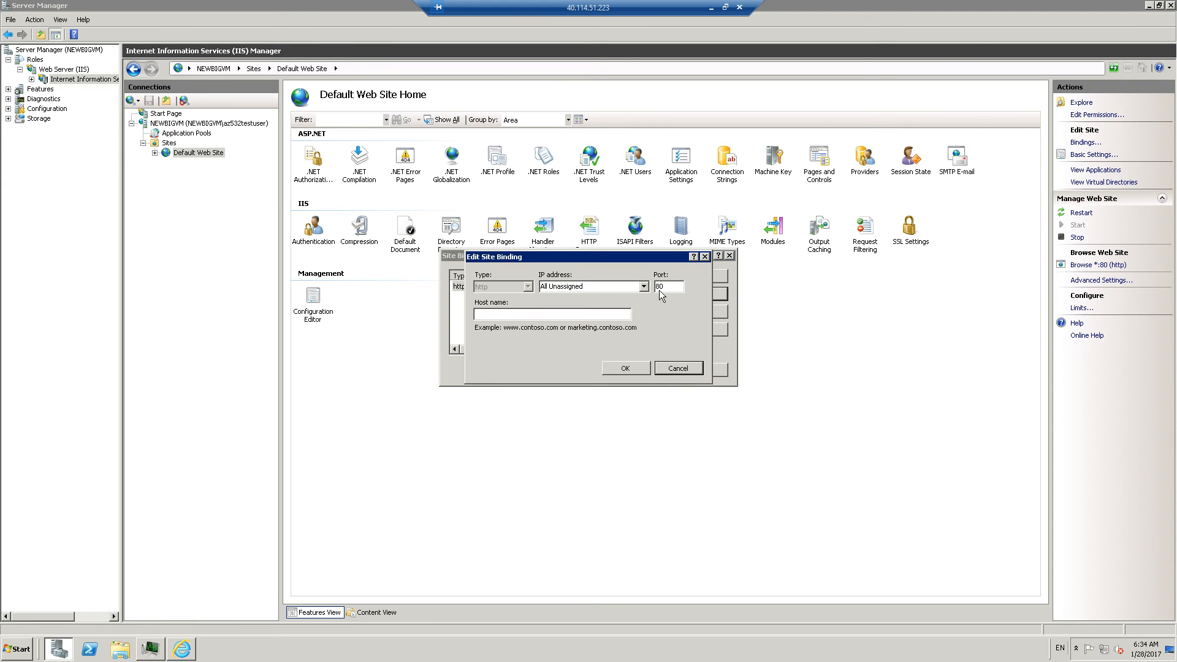
{"action": "left_click", "coordinate": [670, 285]}
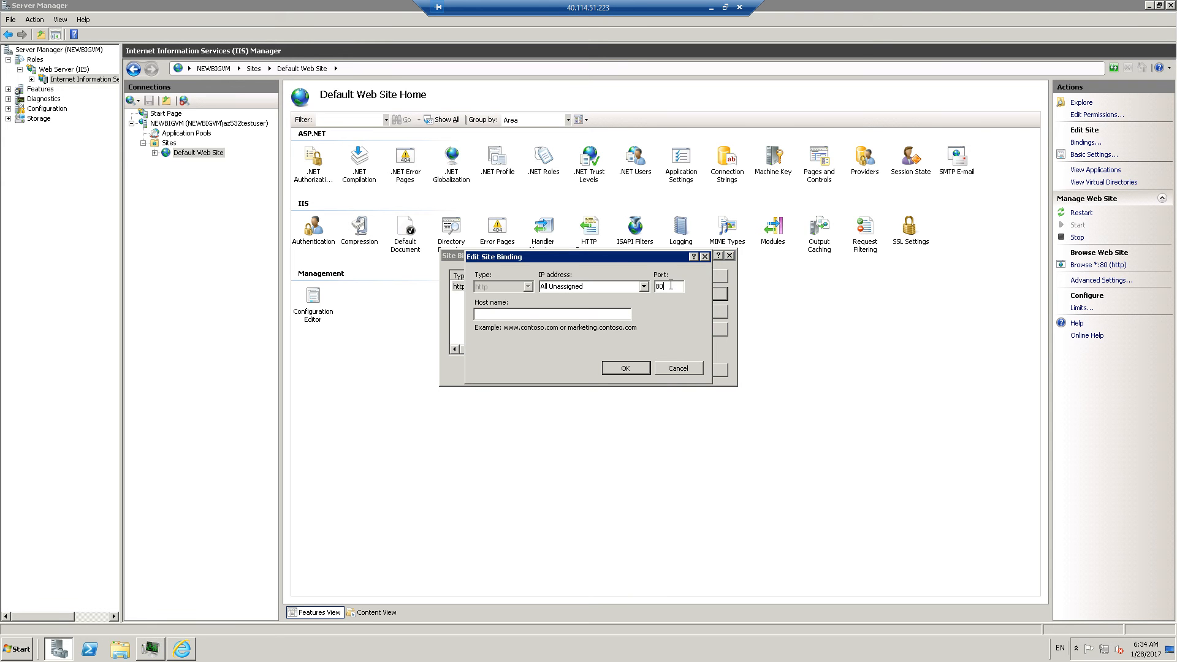
{"action": "left_click", "coordinate": [625, 368]}
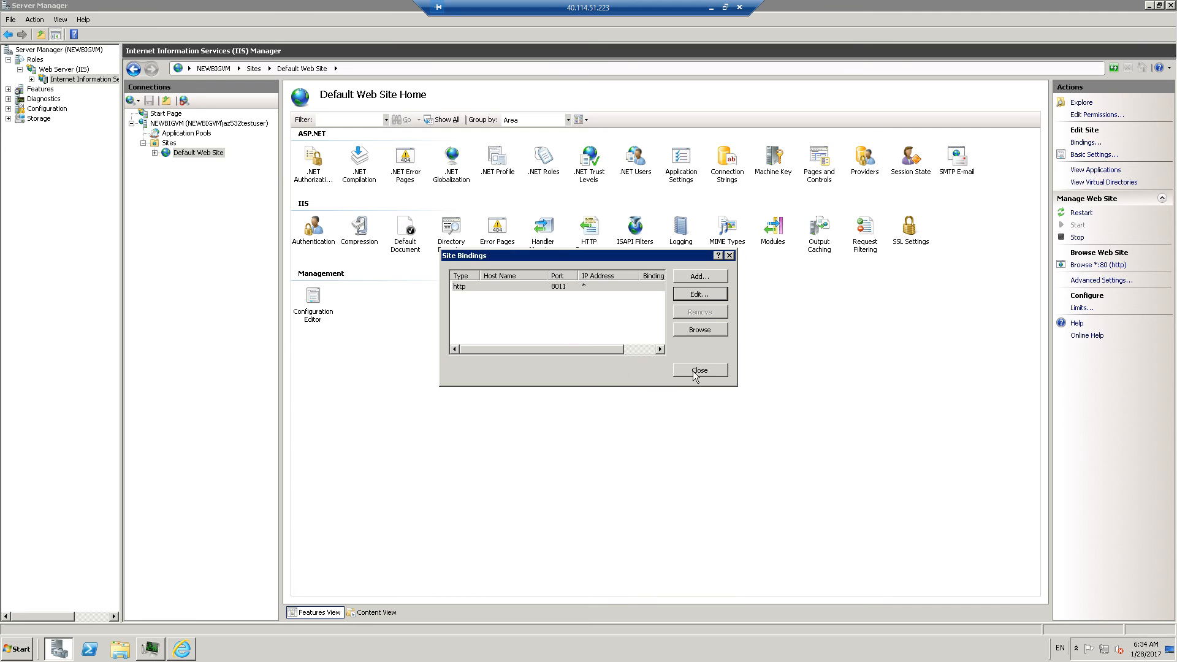
{"action": "left_click", "coordinate": [698, 373]}
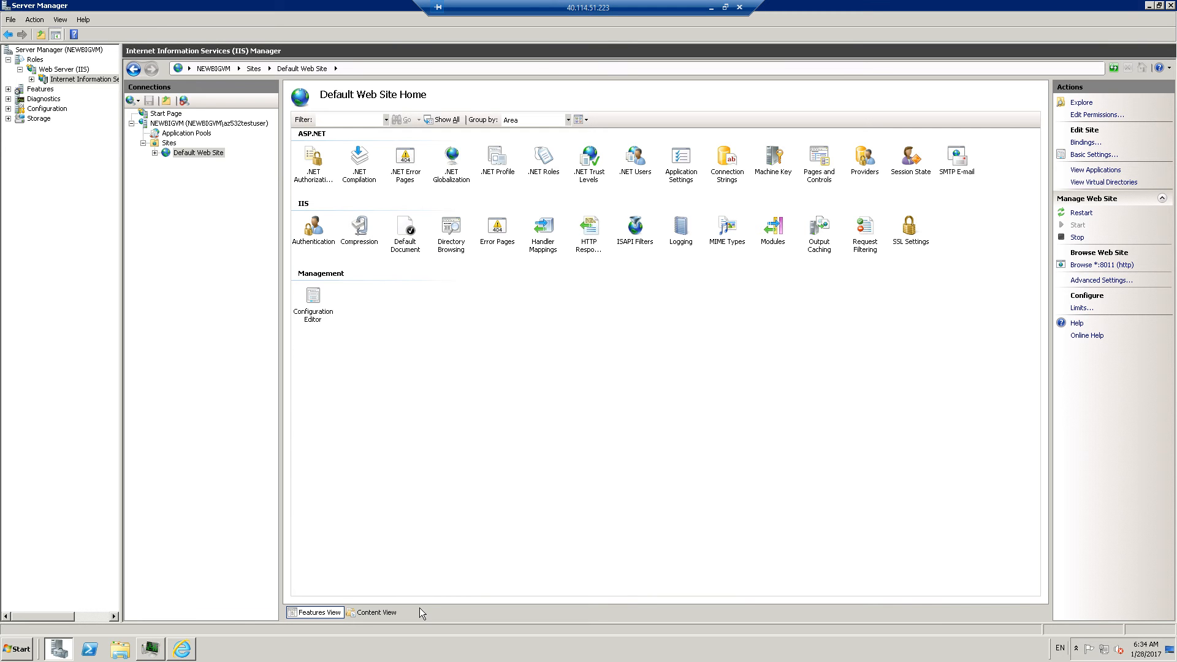
{"action": "key", "text": "alt+Tab"}
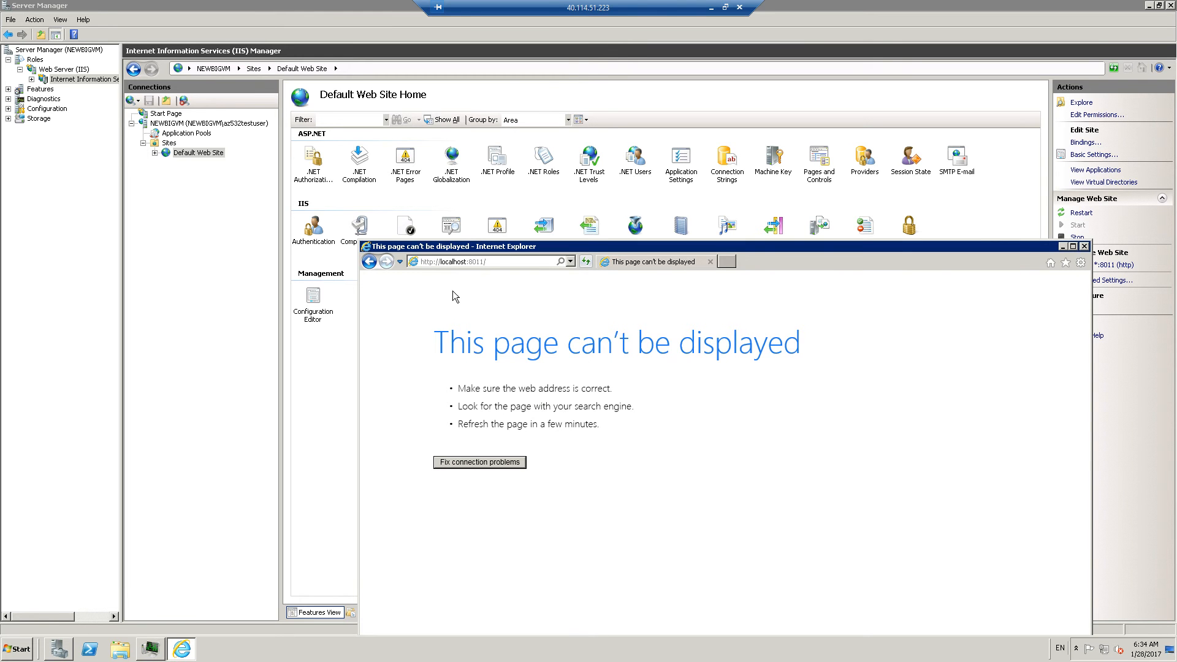
{"action": "left_click", "coordinate": [454, 262]}
{"action": "mouse_move", "coordinate": [471, 247]}
{"action": "left_mouse_down"}
{"action": "mouse_move", "coordinate": [477, 282]}
{"action": "mouse_move", "coordinate": [462, 266]}
{"action": "left_mouse_up"}
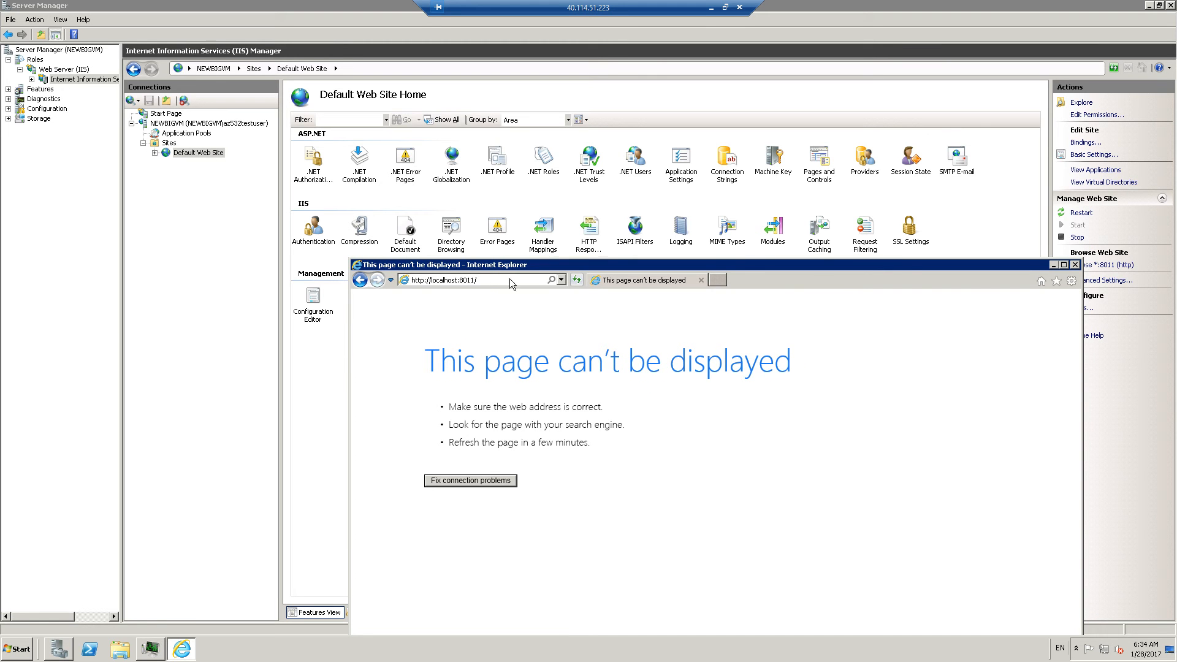
{"action": "left_click", "coordinate": [577, 280]}
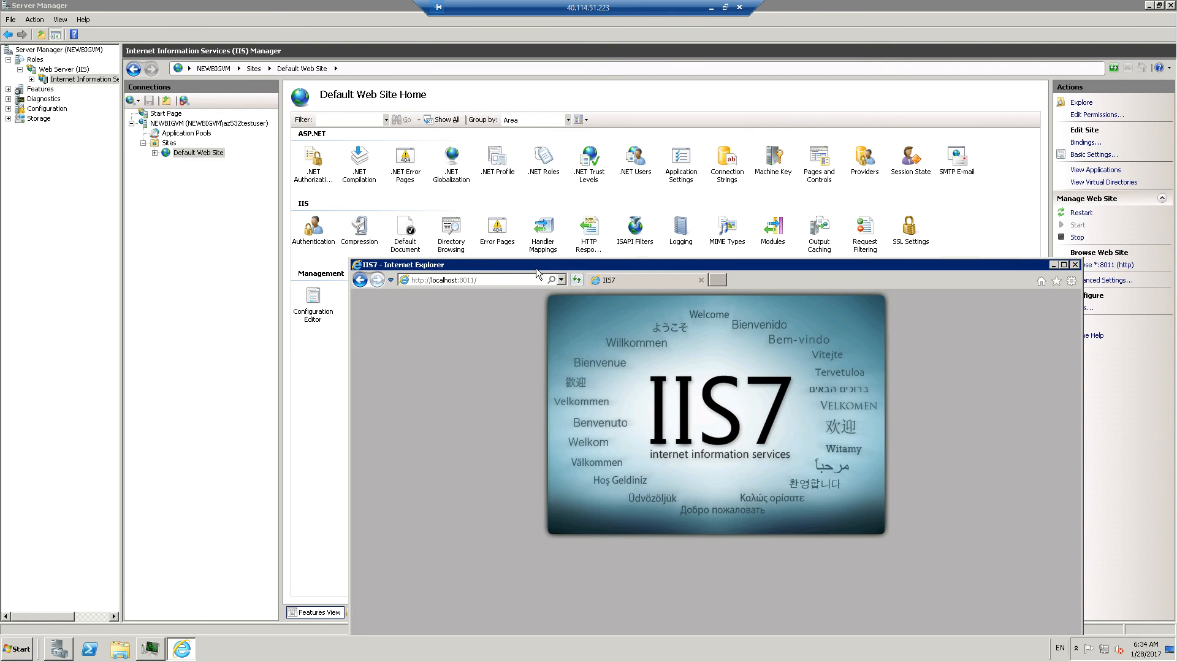
{"action": "left_click_drag", "start_coordinate": [536, 268], "coordinate": [548, 209]}
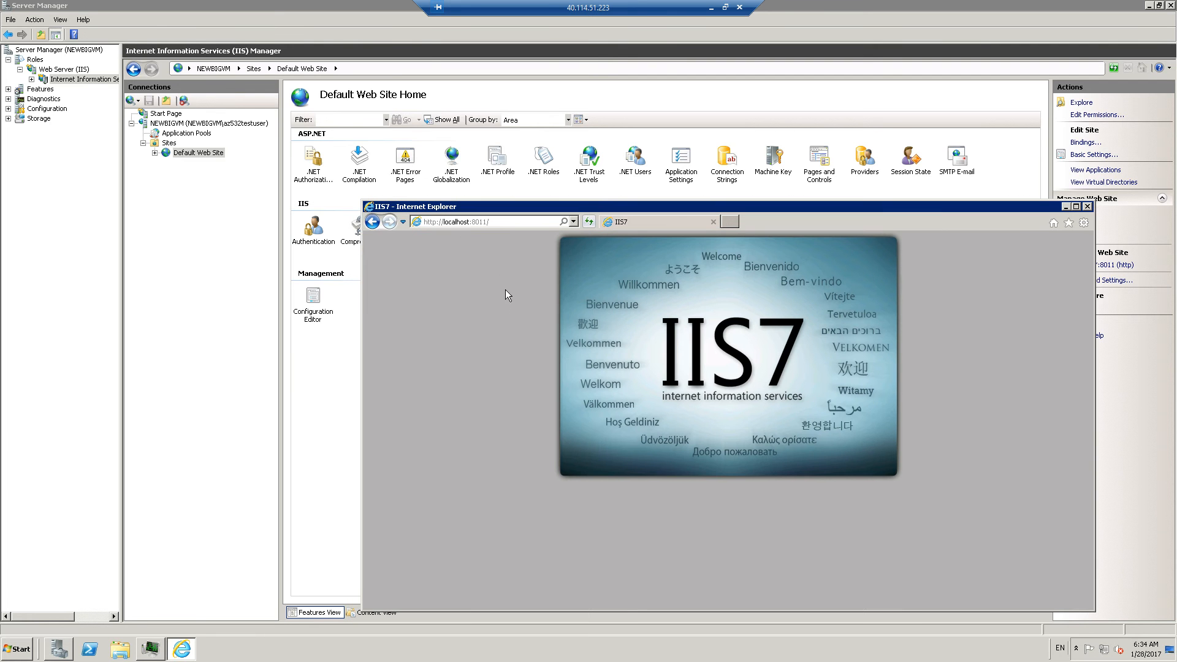
{"action": "double_click", "coordinate": [479, 222]}
{"action": "key", "text": "BackSpace"}
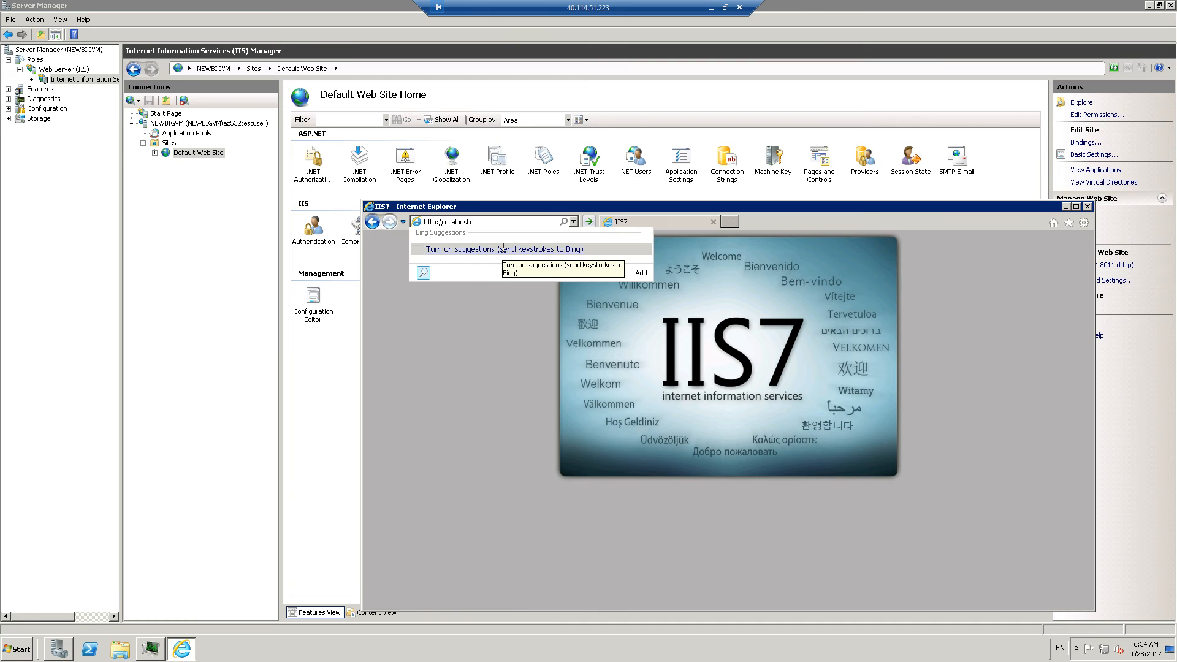
{"action": "key", "text": "BackSpace"}
{"action": "left_click", "coordinate": [588, 222]}
{"action": "left_click_drag", "start_coordinate": [509, 204], "coordinate": [541, 298]}
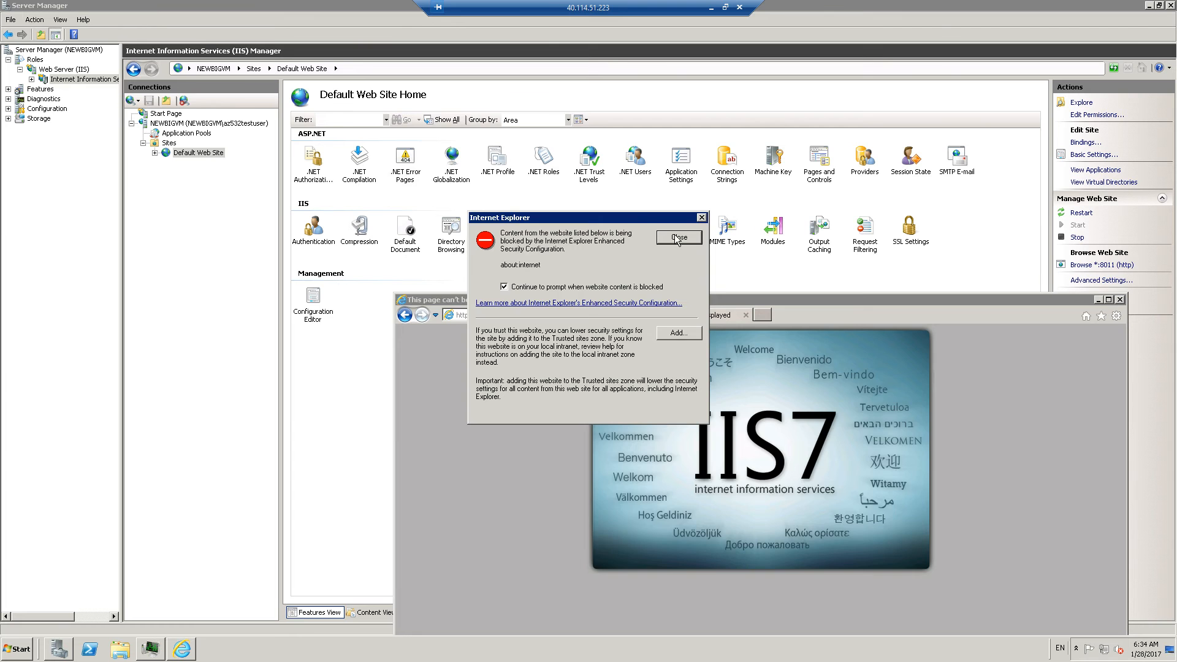
{"action": "left_click", "coordinate": [676, 238]}
Minimize Internet Explorer, the Remote Desktop window and Firefox to switch to the Azure portal's NewBigVM-nsg inbound security rules.
{"action": "left_click", "coordinate": [1098, 300]}
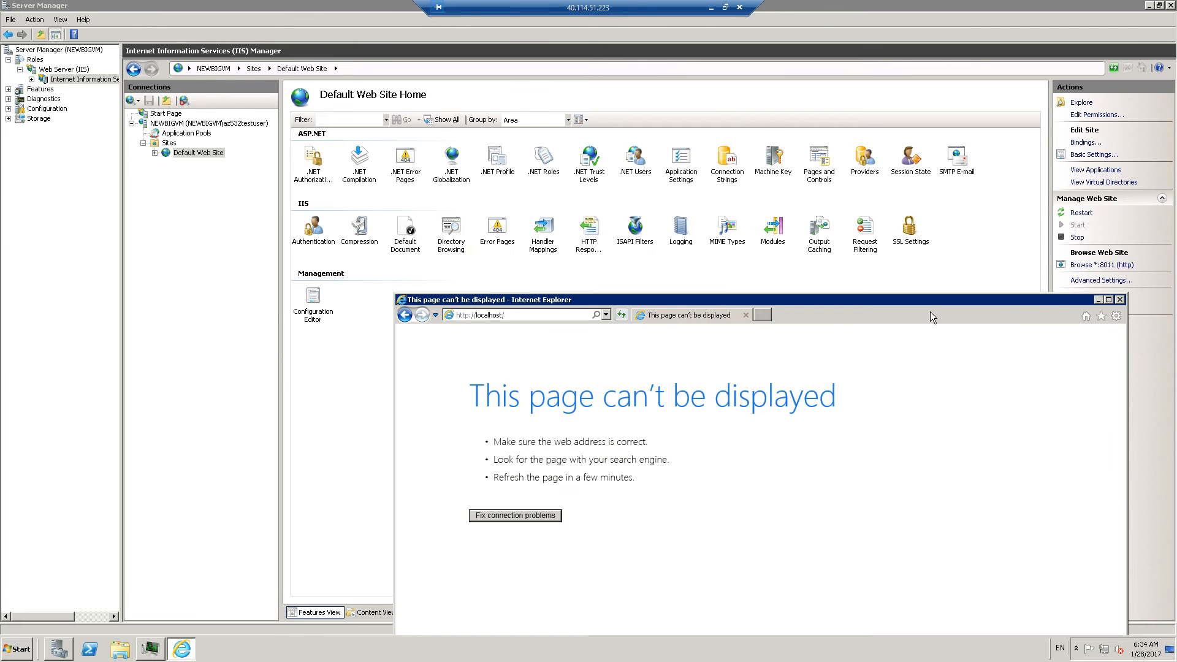
{"action": "left_click", "coordinate": [726, 9]}
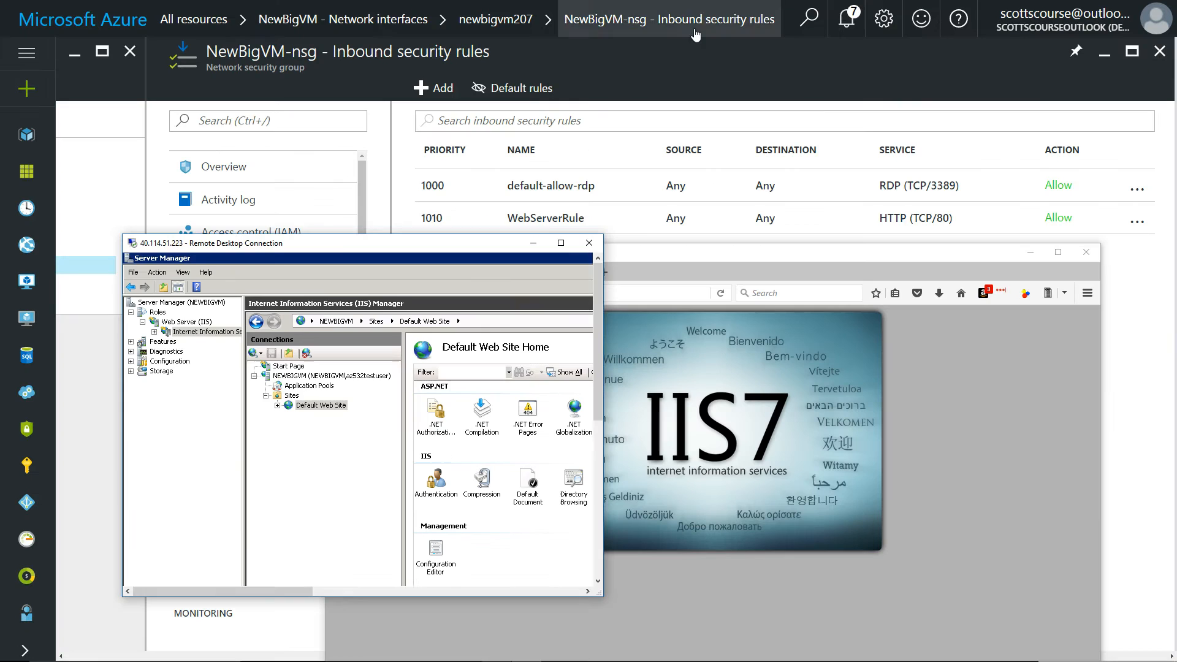
{"action": "left_click", "coordinate": [532, 244]}
{"action": "left_click", "coordinate": [1031, 251]}
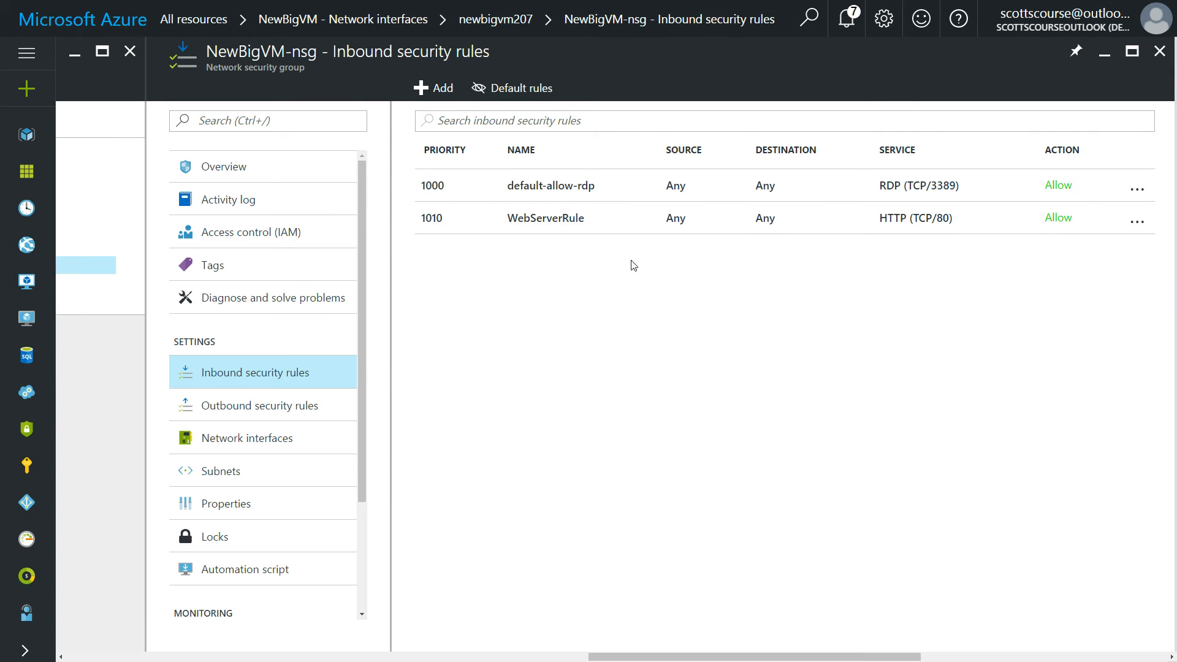
Add an inbound security rule named CustomPort to NewBigVM-nsg that allows TCP traffic on port 8011.
{"action": "left_click", "coordinate": [439, 91]}
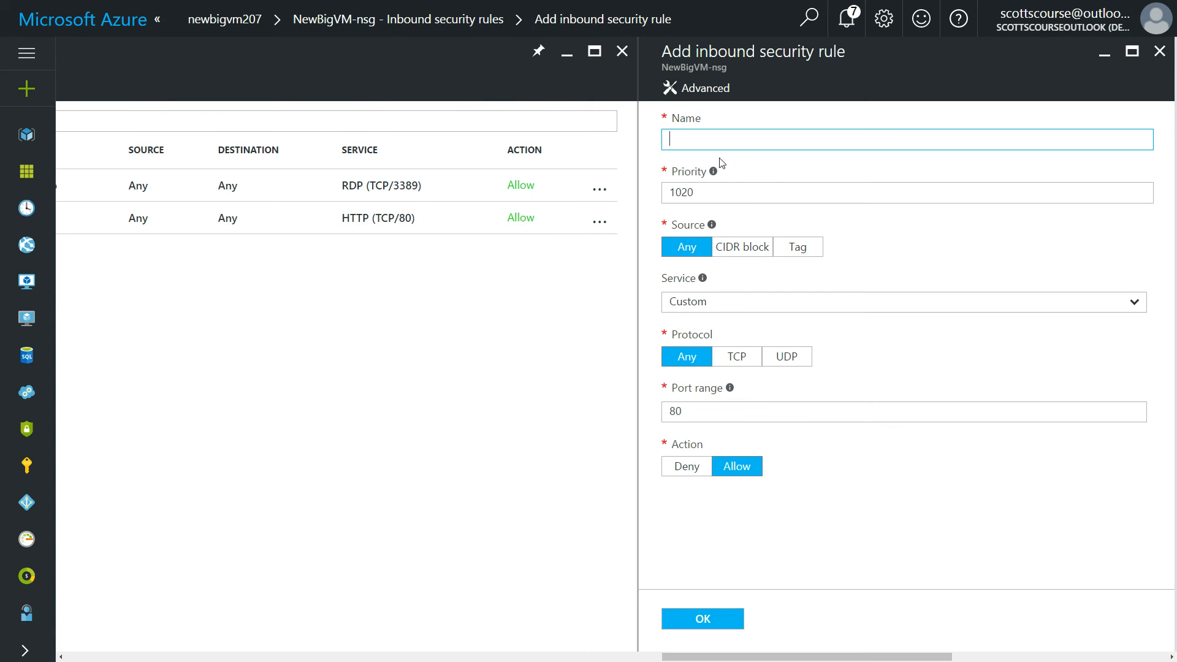
{"action": "type", "text": "CustomPort"}
{"action": "left_click", "coordinate": [735, 361]}
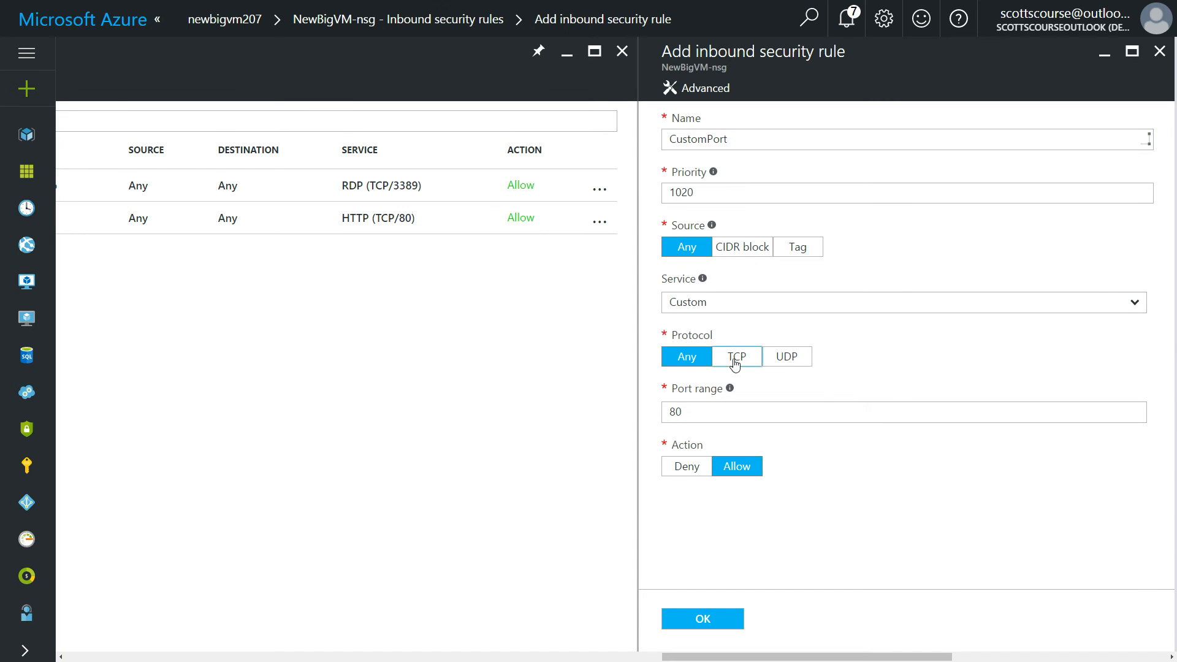
{"action": "left_click", "coordinate": [710, 416]}
{"action": "type", "text": "11"}
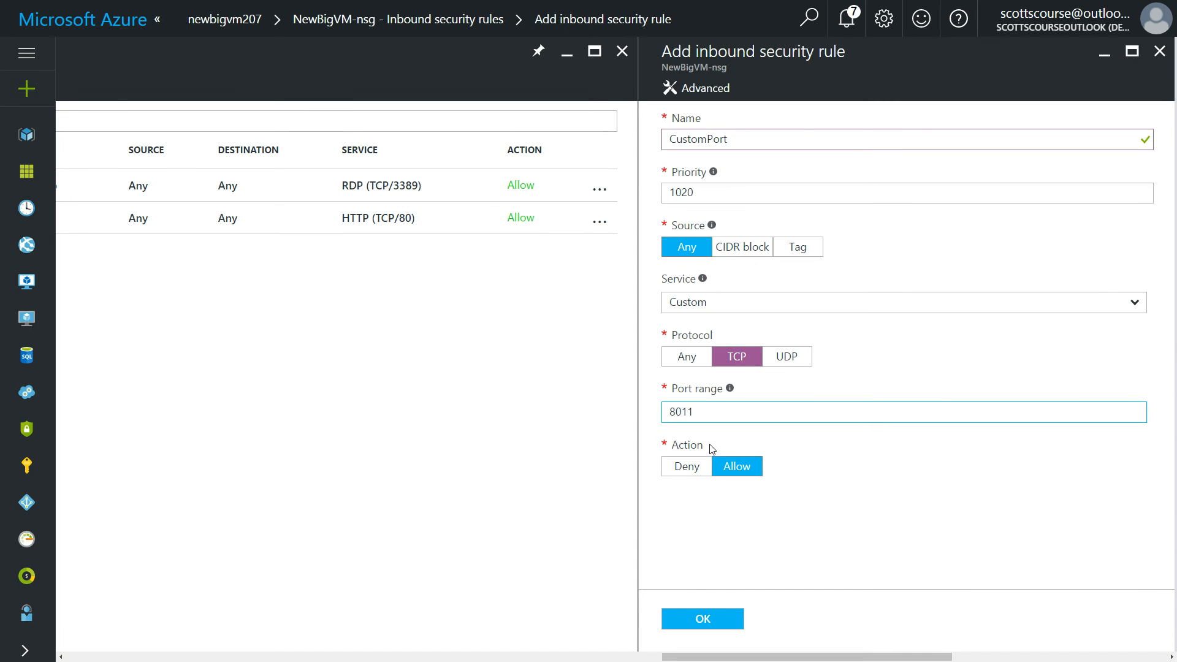
{"action": "left_click", "coordinate": [702, 620]}
{"action": "left_click", "coordinate": [713, 632]}
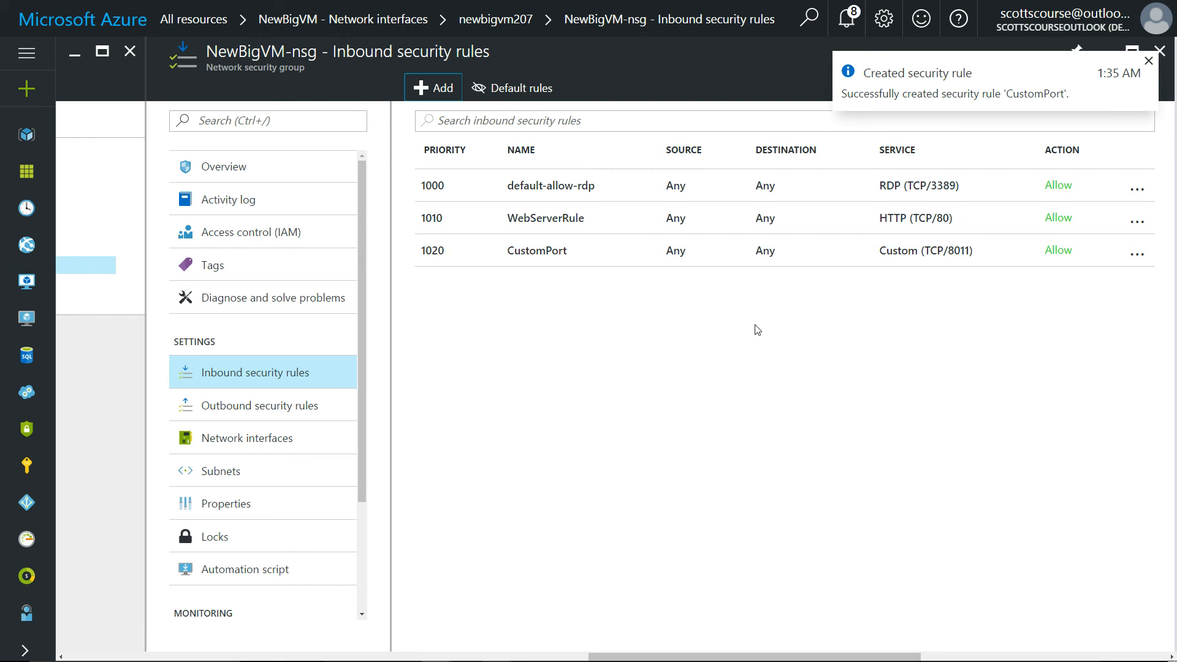
Switch to Firefox and load 40.114.51.223:8011 to test external access, moving the window clear of the inbound rules list.
{"action": "key", "text": "alt+Tab"}
{"action": "key", "text": "Tab"}
{"action": "key", "text": "Tab"}
{"action": "key", "text": "Tab"}
{"action": "key", "text": "Tab"}
{"action": "key", "text": "Tab"}
{"action": "key", "text": "Tab"}
{"action": "key", "text": "Tab"}
{"action": "key", "text": "Tab"}
{"action": "key", "text": "Tab"}
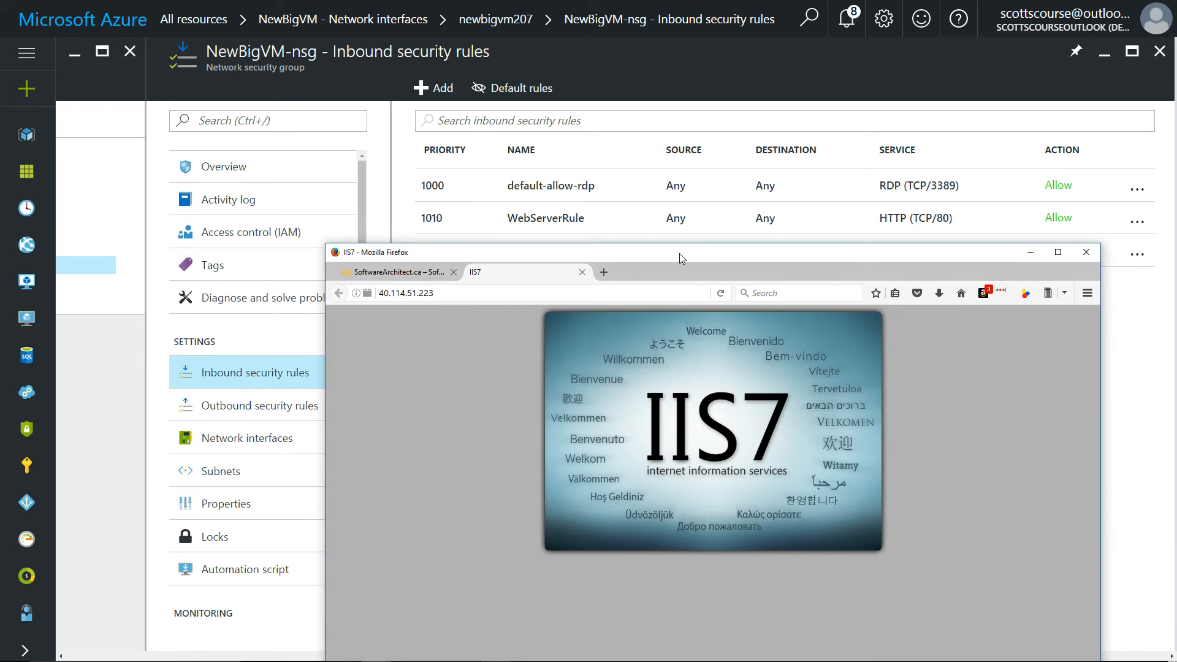
{"action": "left_click_drag", "start_coordinate": [679, 252], "coordinate": [710, 198]}
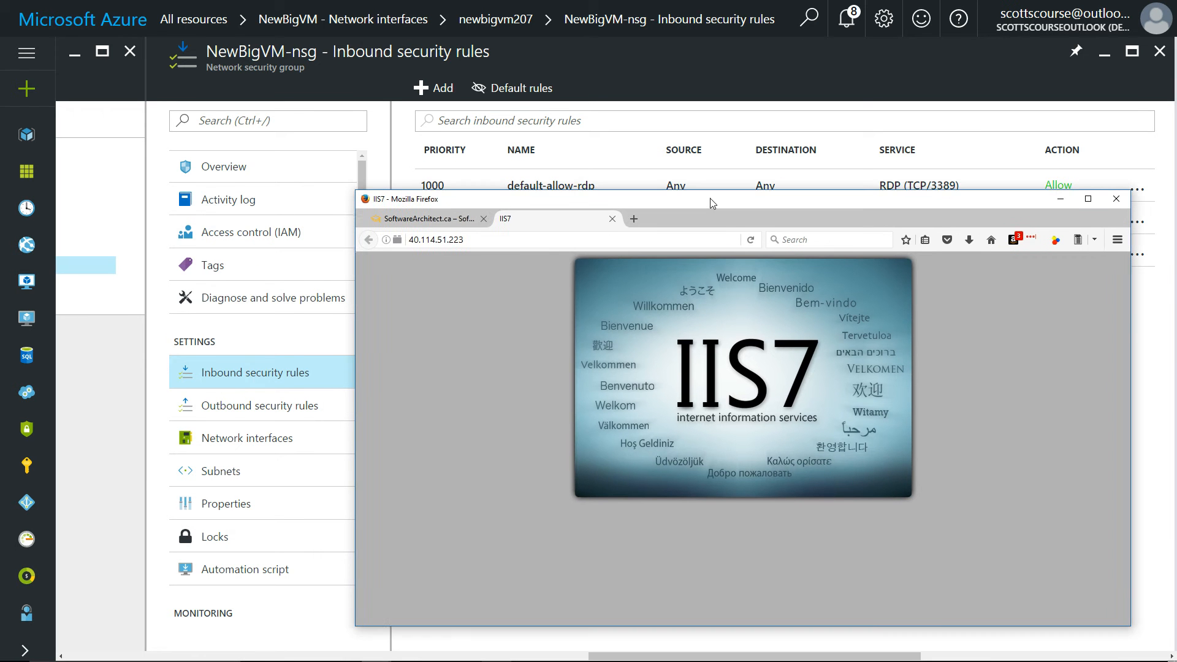
{"action": "left_click", "coordinate": [496, 238]}
{"action": "left_click", "coordinate": [496, 239]}
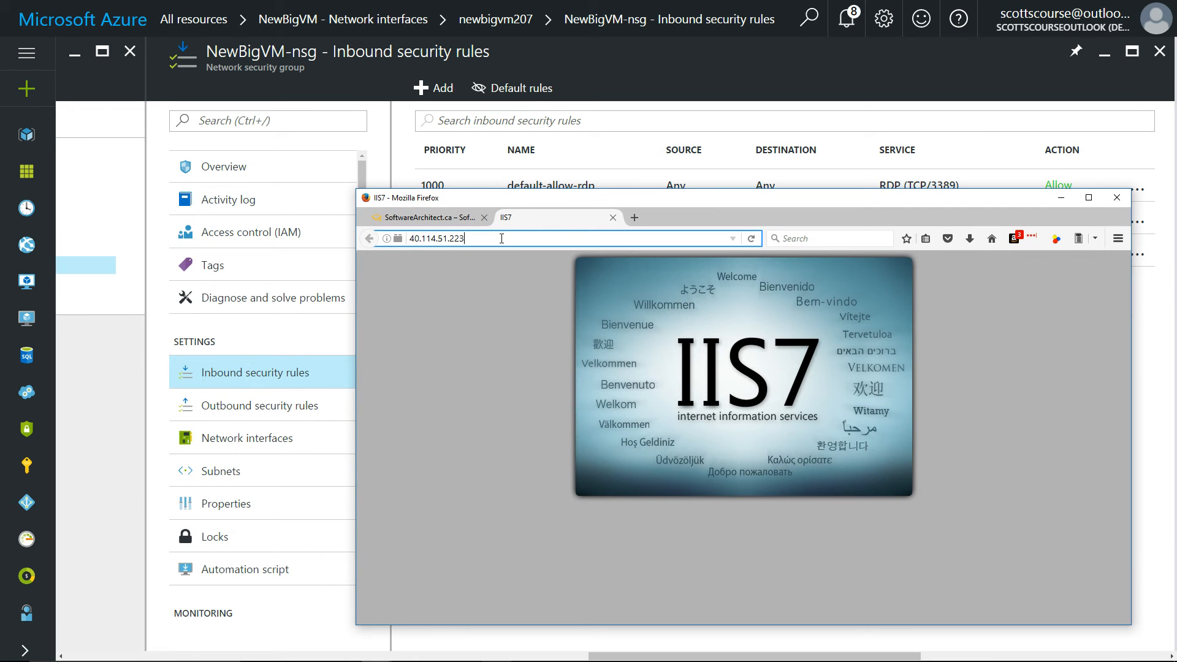
{"action": "type", "text": ":8011"}
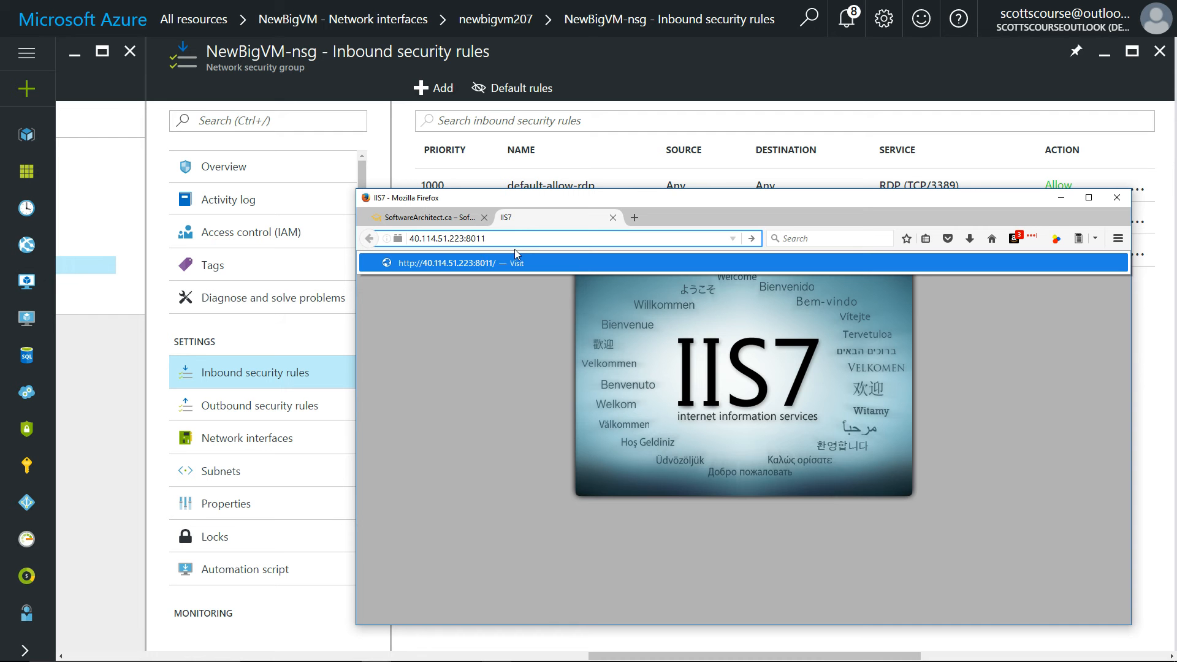
{"action": "key", "text": "Return"}
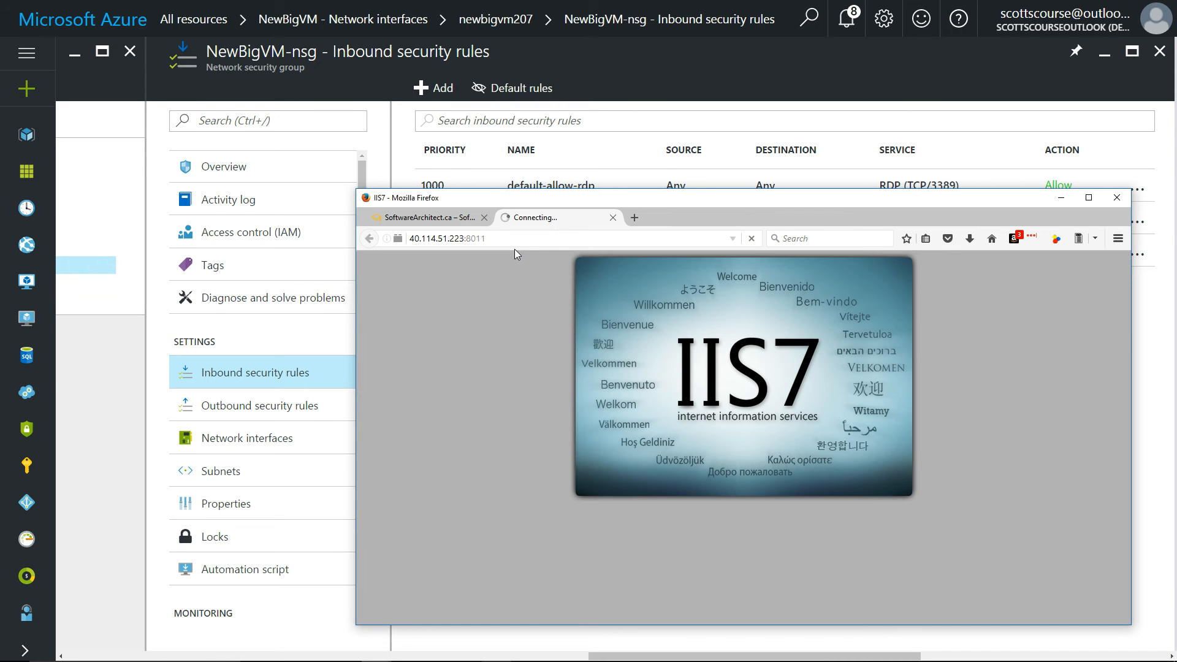
{"action": "left_click_drag", "start_coordinate": [523, 206], "coordinate": [526, 280]}
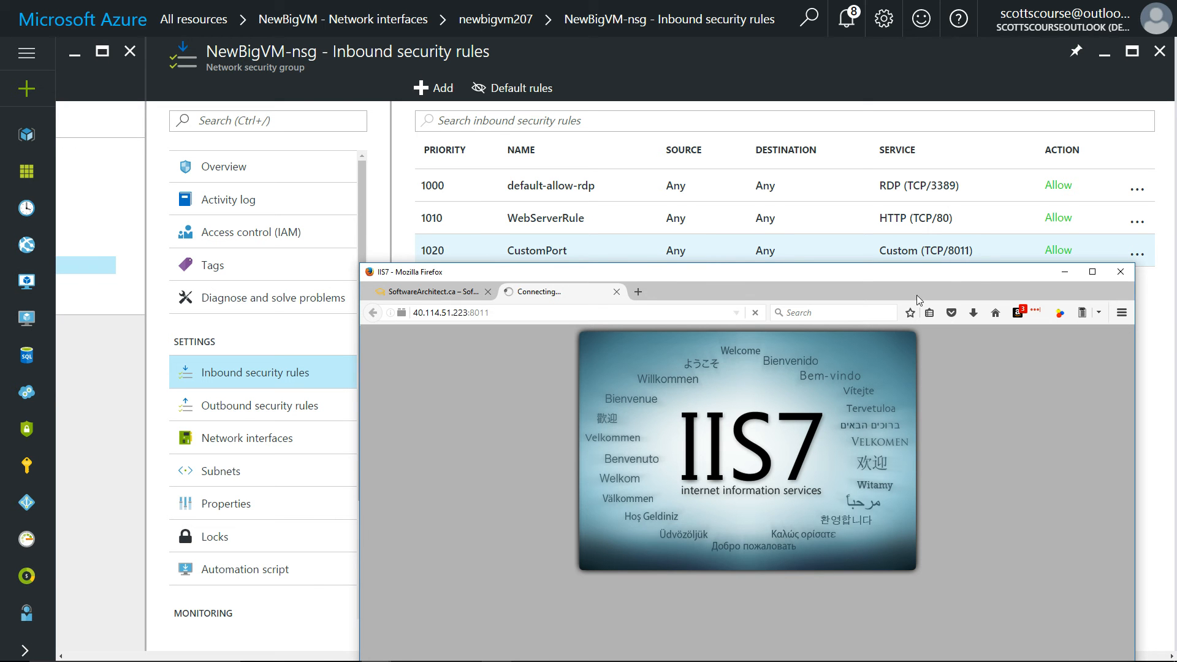
Switch to the maximized Remote Desktop session on 40.114.51.223 and open Windows Firewall with Advanced Security at full size.
{"action": "mouse_move", "coordinate": [554, 645]}
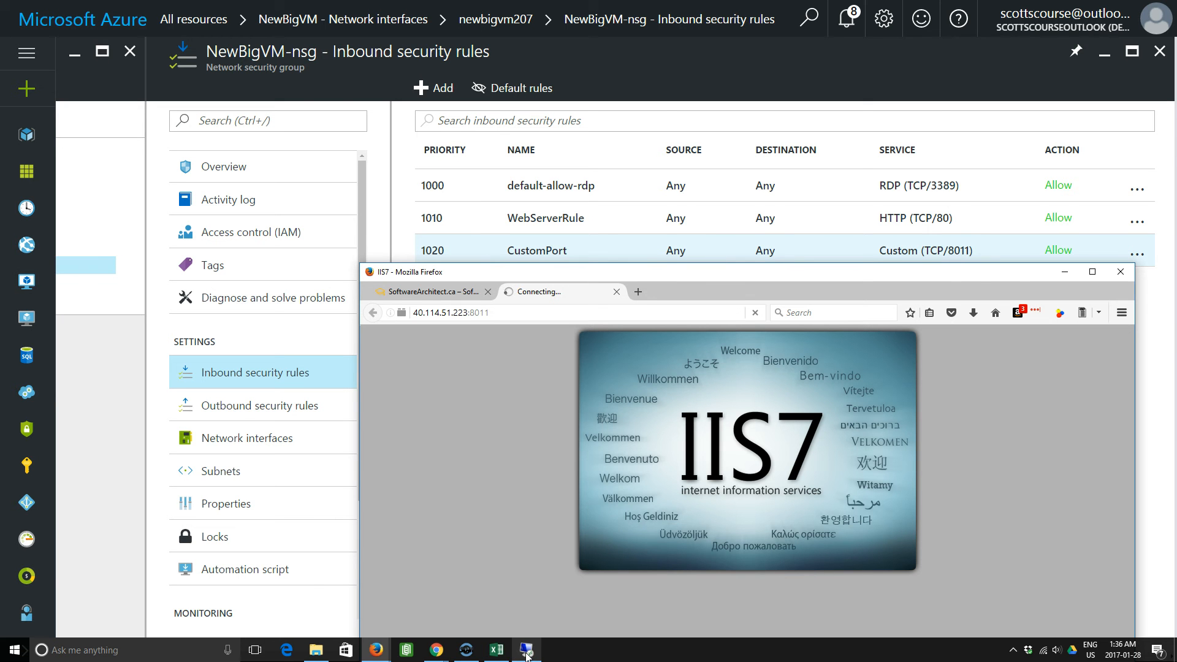
{"action": "left_click", "coordinate": [527, 652]}
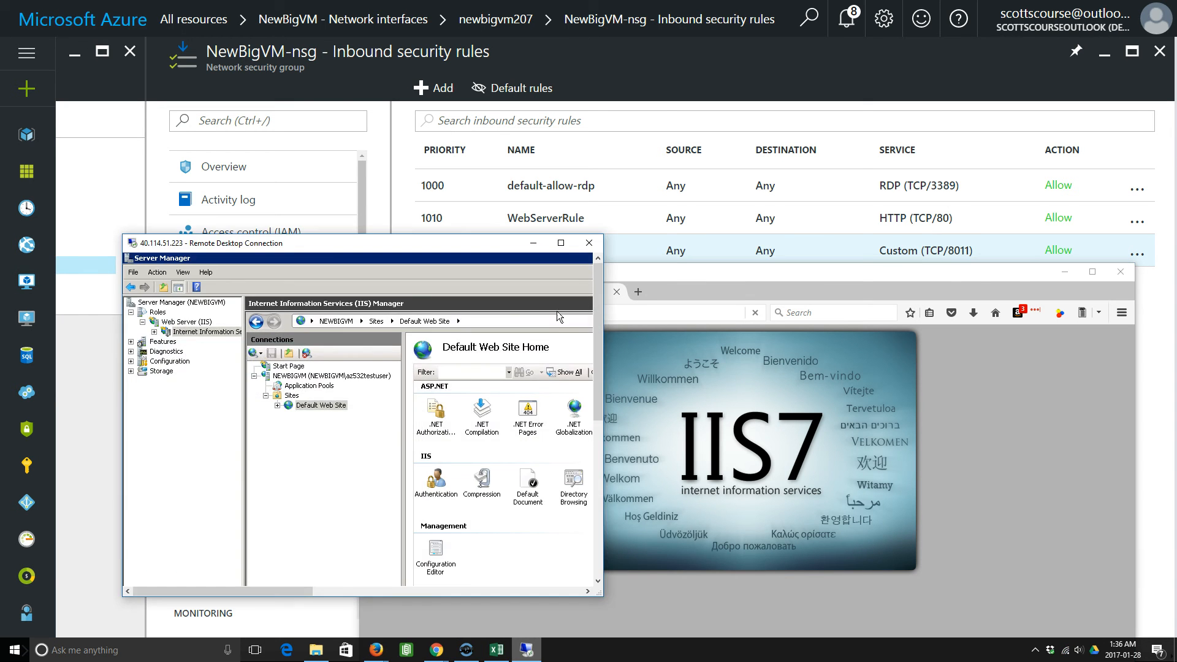
{"action": "left_click", "coordinate": [563, 241]}
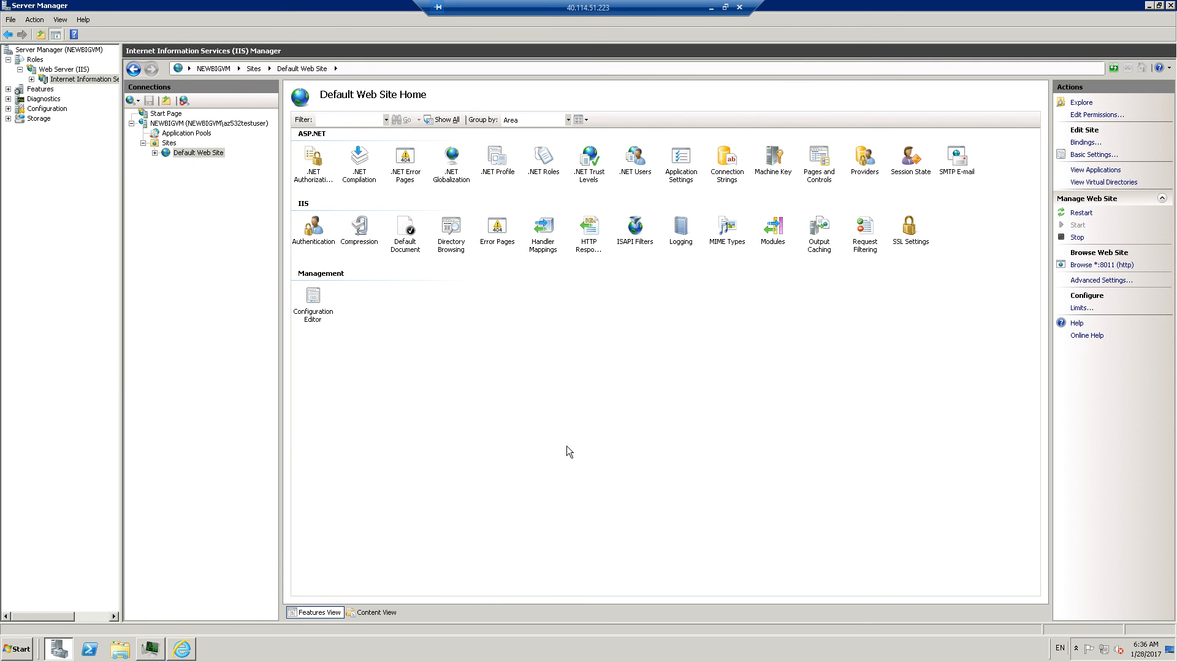
{"action": "left_click", "coordinate": [25, 645]}
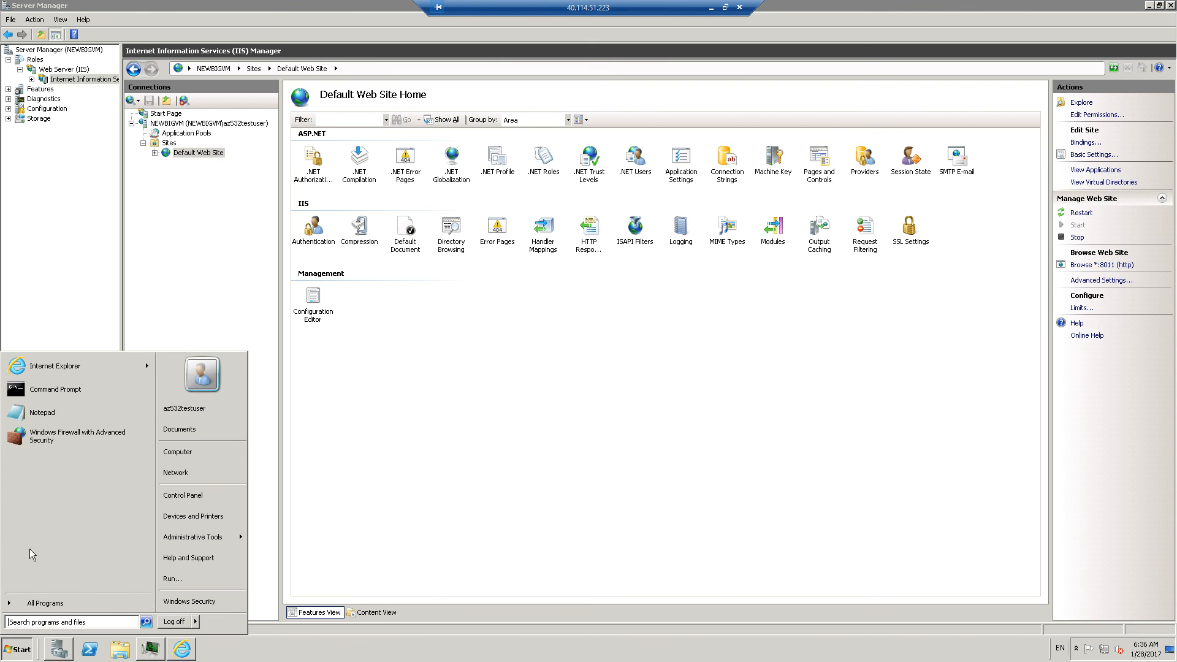
{"action": "left_click", "coordinate": [57, 437]}
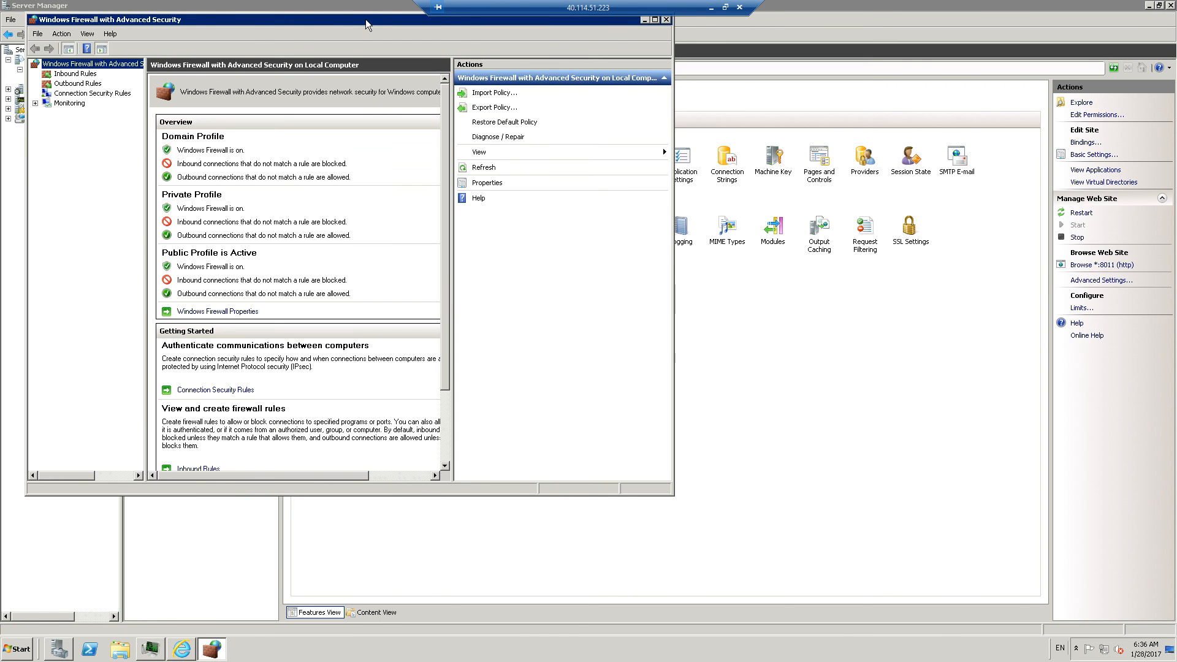
{"action": "double_click", "coordinate": [365, 19]}
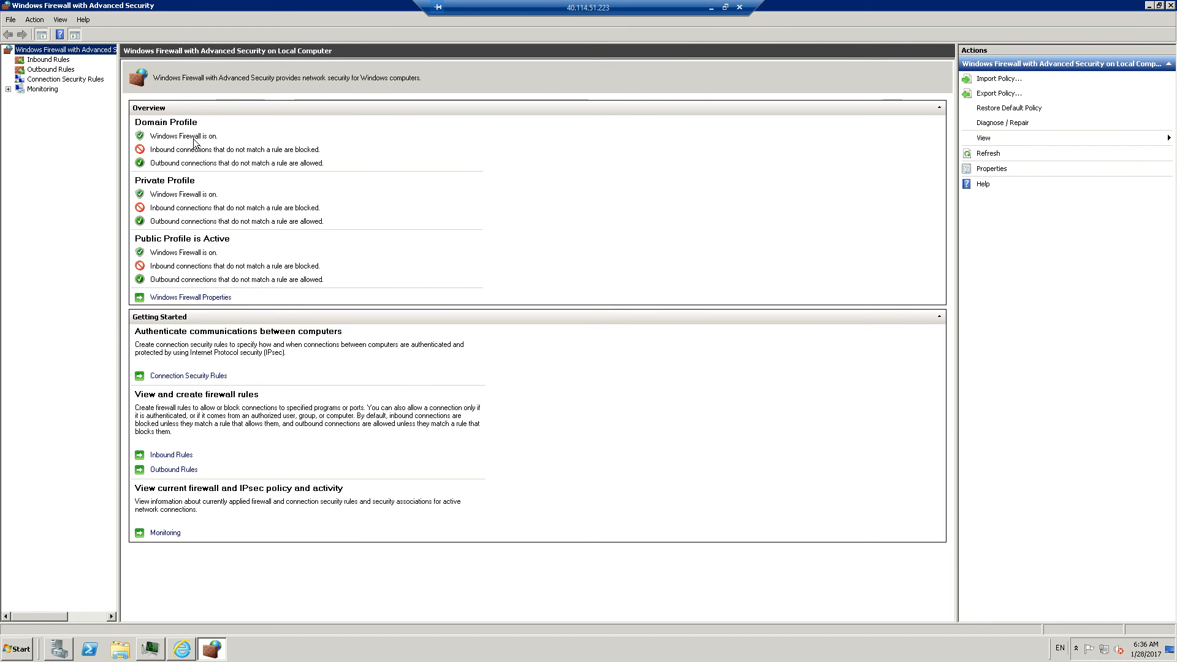
Sort the firewall's inbound rules by local port and check them, plus the monitored active rules, for port 8011.
{"action": "left_click", "coordinate": [46, 59]}
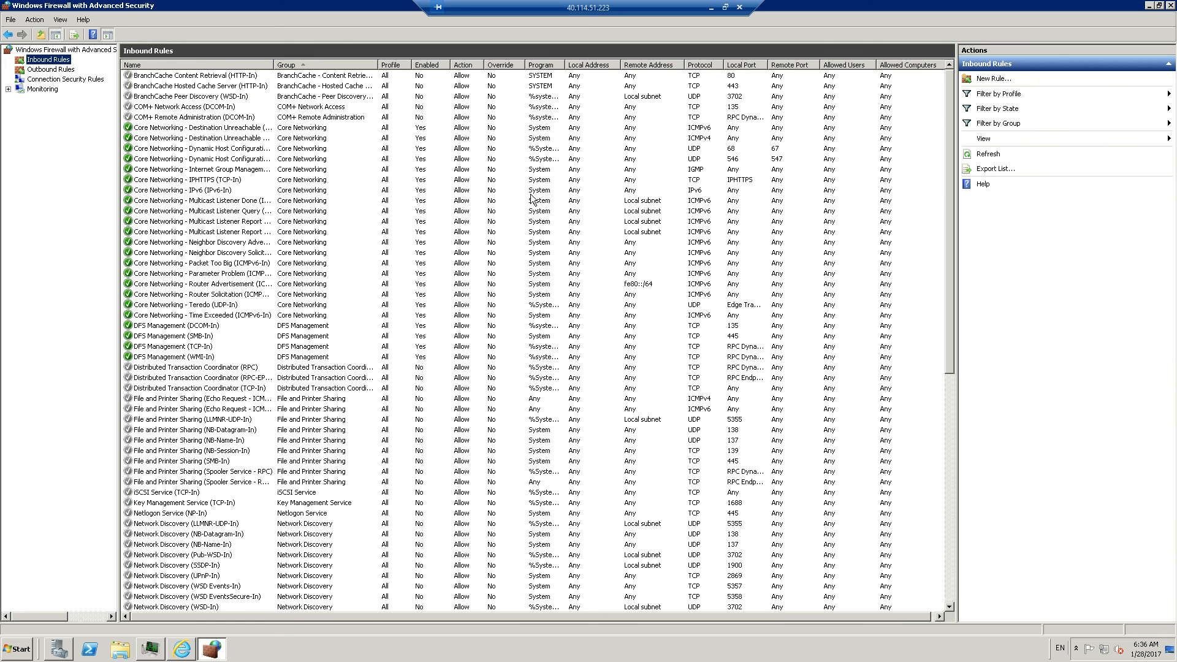
{"action": "left_click", "coordinate": [738, 64]}
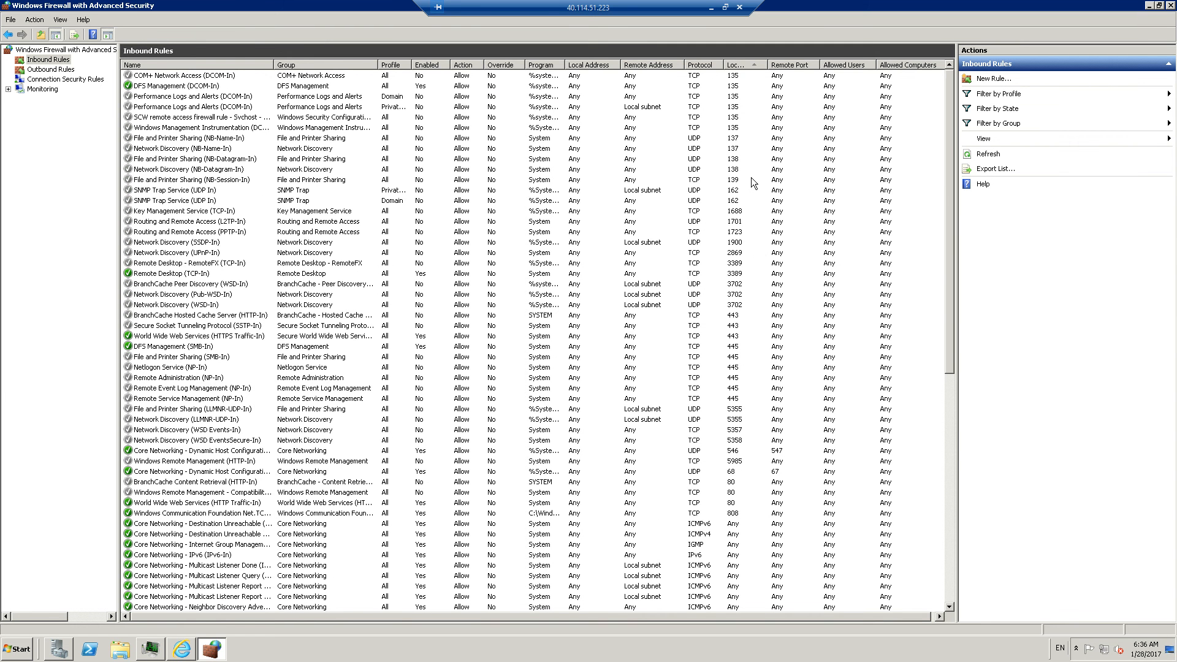
{"action": "scroll", "coordinate": [751, 179], "scroll_direction": "down", "scroll_amount": 8}
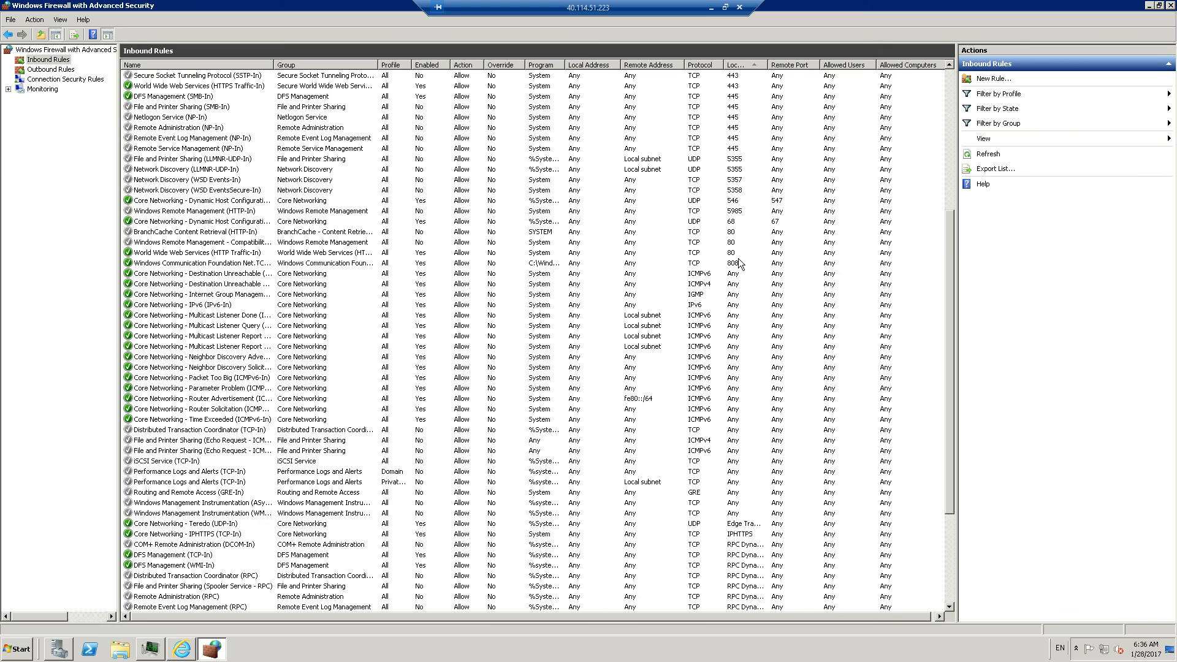
{"action": "left_click", "coordinate": [739, 262]}
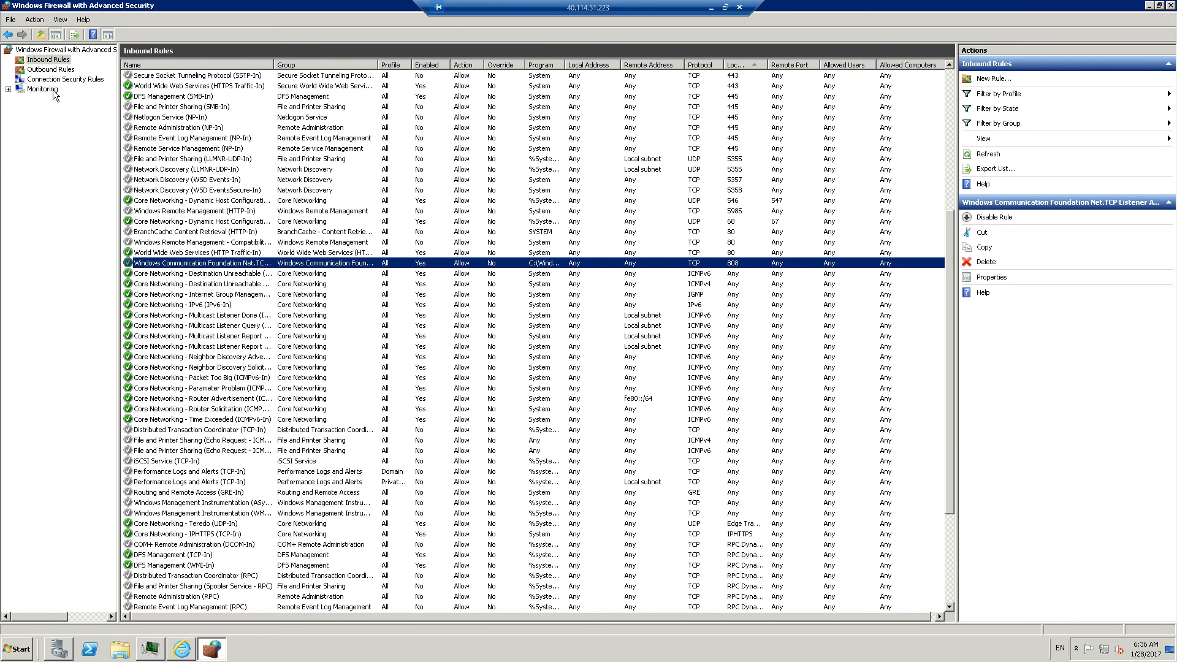
{"action": "scroll", "coordinate": [678, 257], "scroll_direction": "up", "scroll_amount": 8}
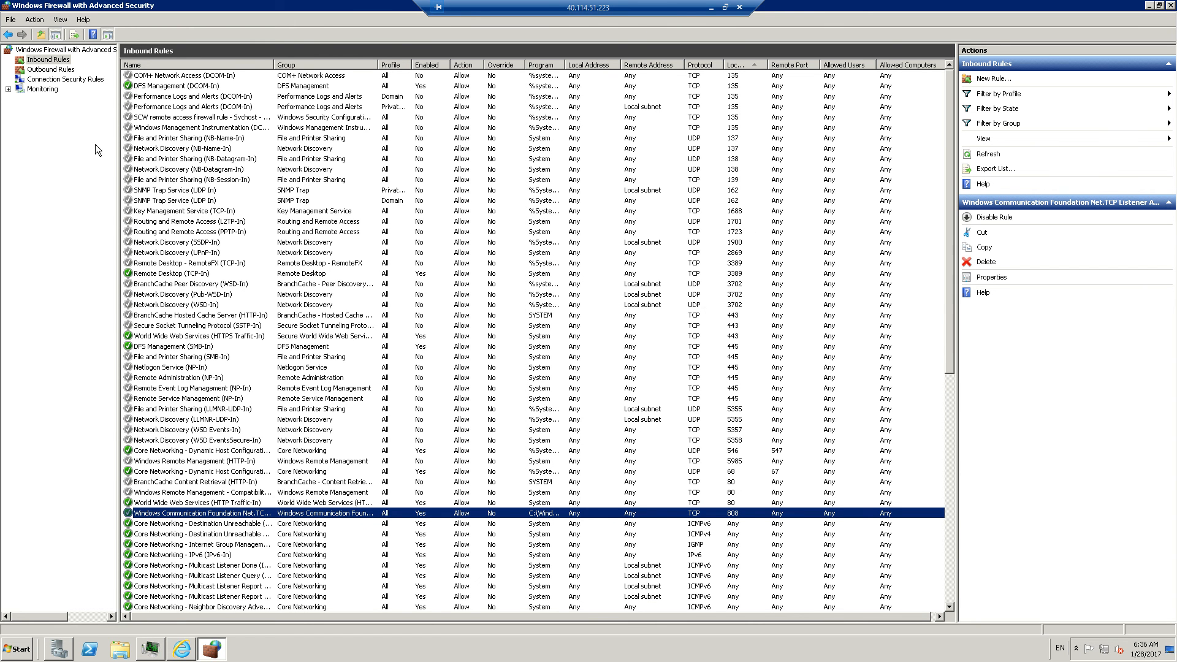
{"action": "left_click", "coordinate": [8, 90]}
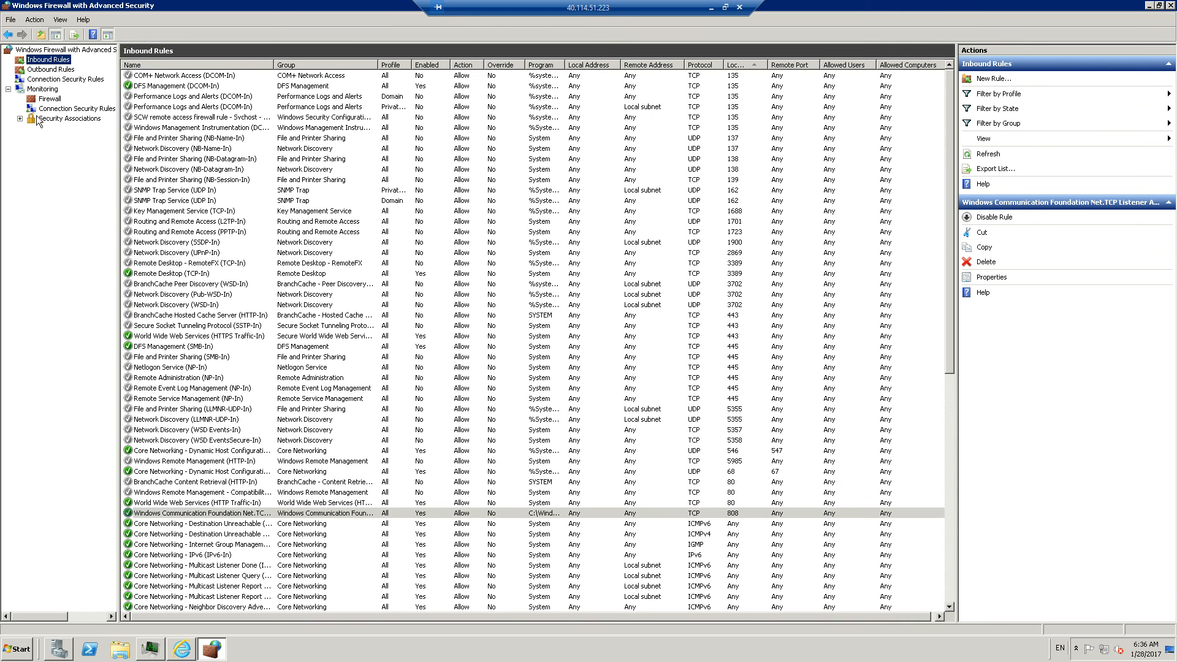
{"action": "left_click", "coordinate": [49, 98]}
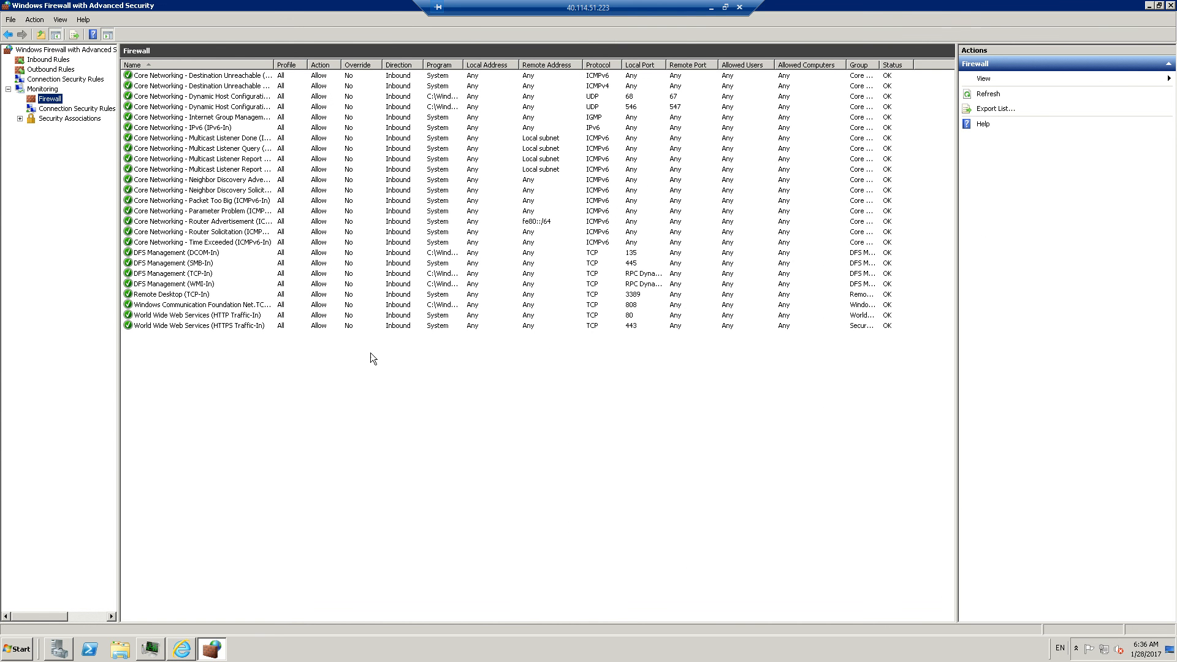
Start a new inbound rule of type Port for TCP with the specific local port 8011.
{"action": "left_click", "coordinate": [42, 61]}
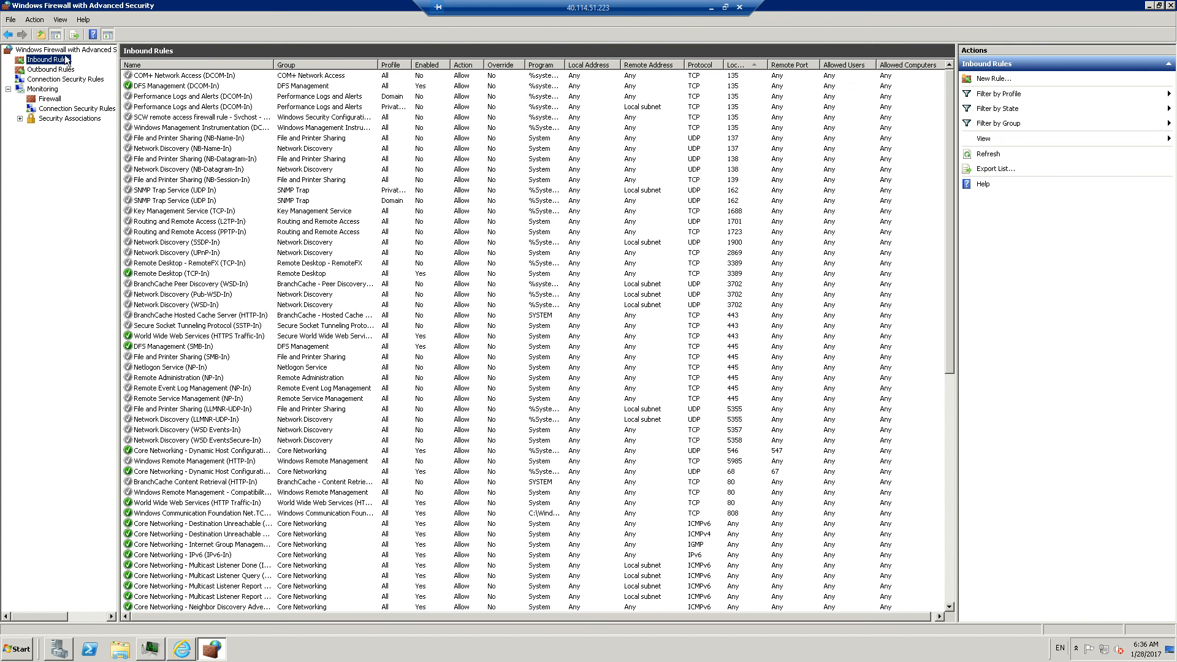
{"action": "left_click", "coordinate": [988, 80]}
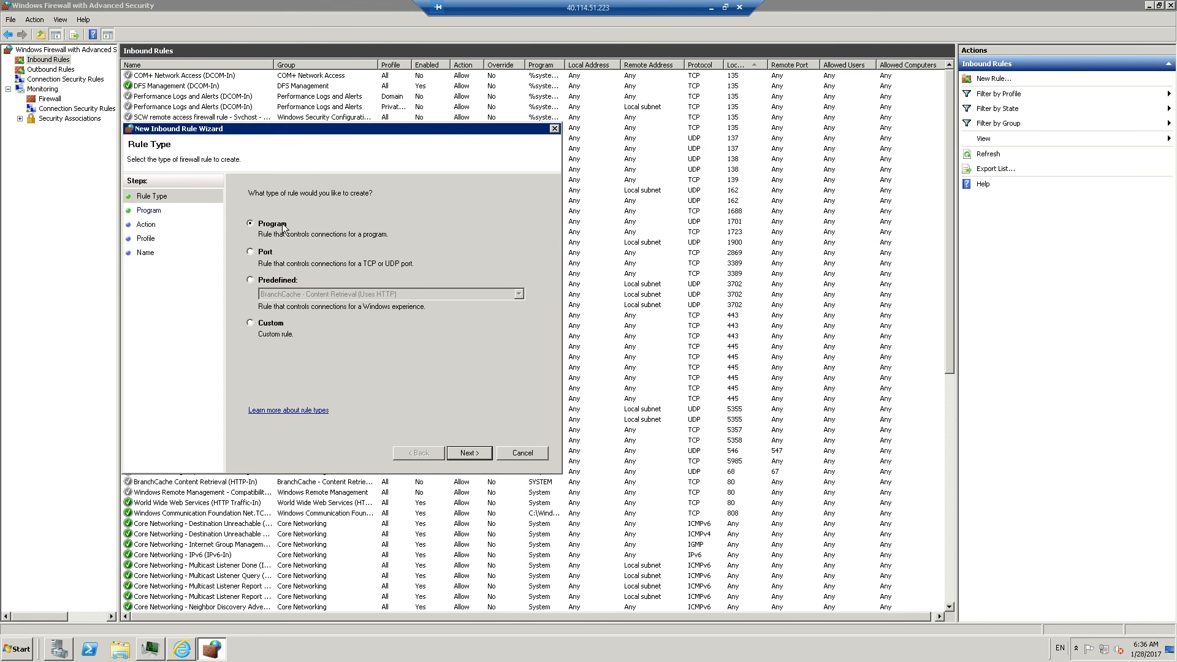
{"action": "left_click", "coordinate": [263, 252]}
{"action": "left_click", "coordinate": [470, 453]}
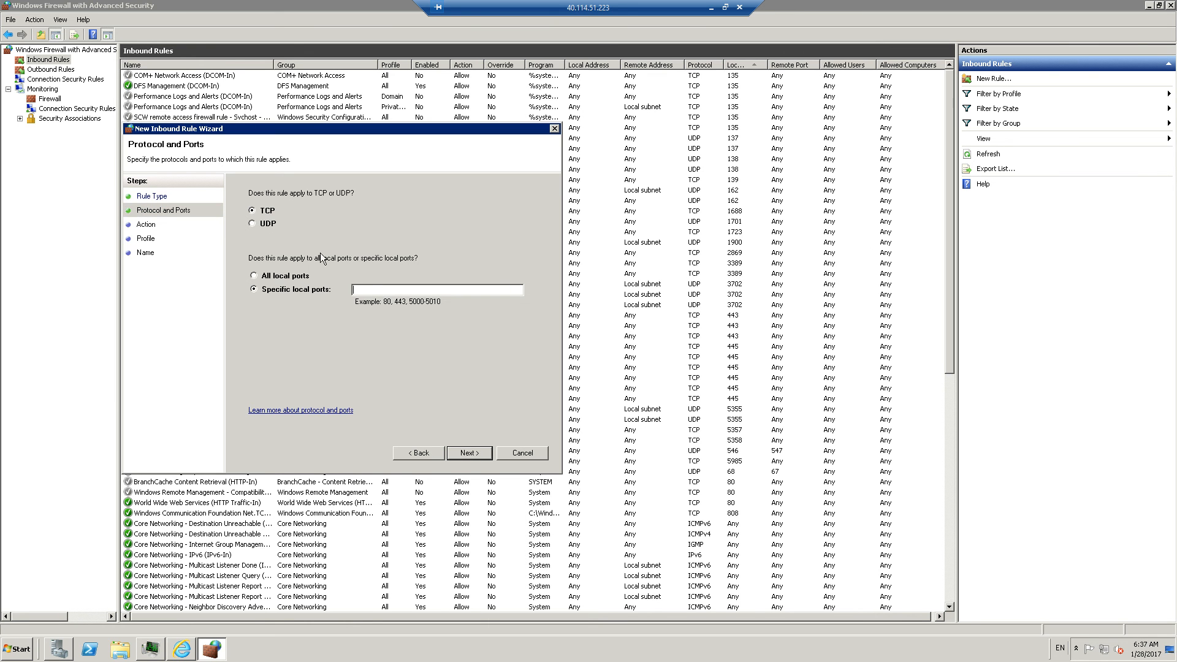
{"action": "left_click", "coordinate": [370, 291]}
{"action": "type", "text": "8011"}
{"action": "left_click", "coordinate": [484, 458]}
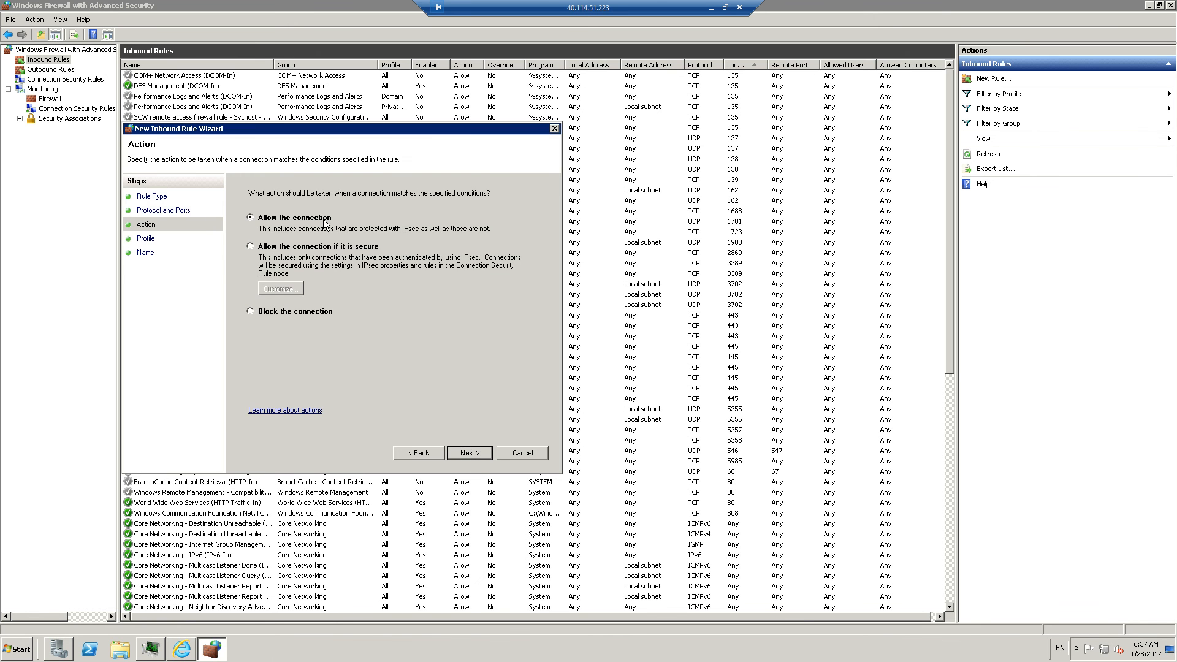
Allow the connection for the Domain, Private and Public profiles, and finish the rule with the name CustomRule.
{"action": "left_click", "coordinate": [478, 453]}
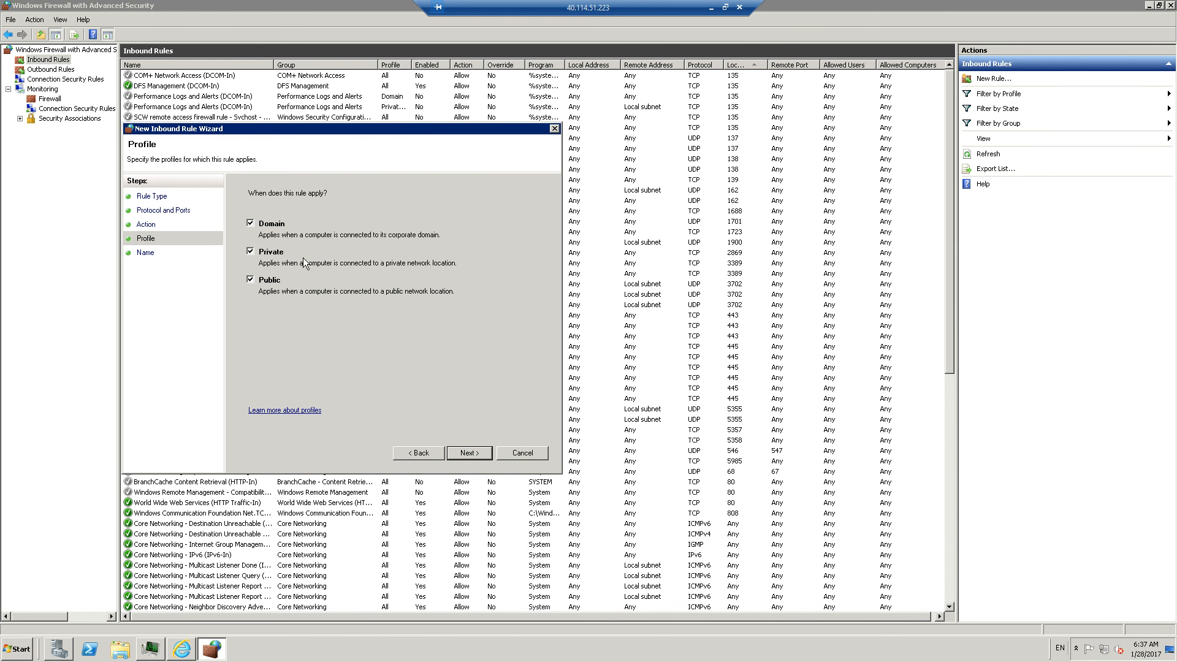
{"action": "left_click", "coordinate": [472, 455]}
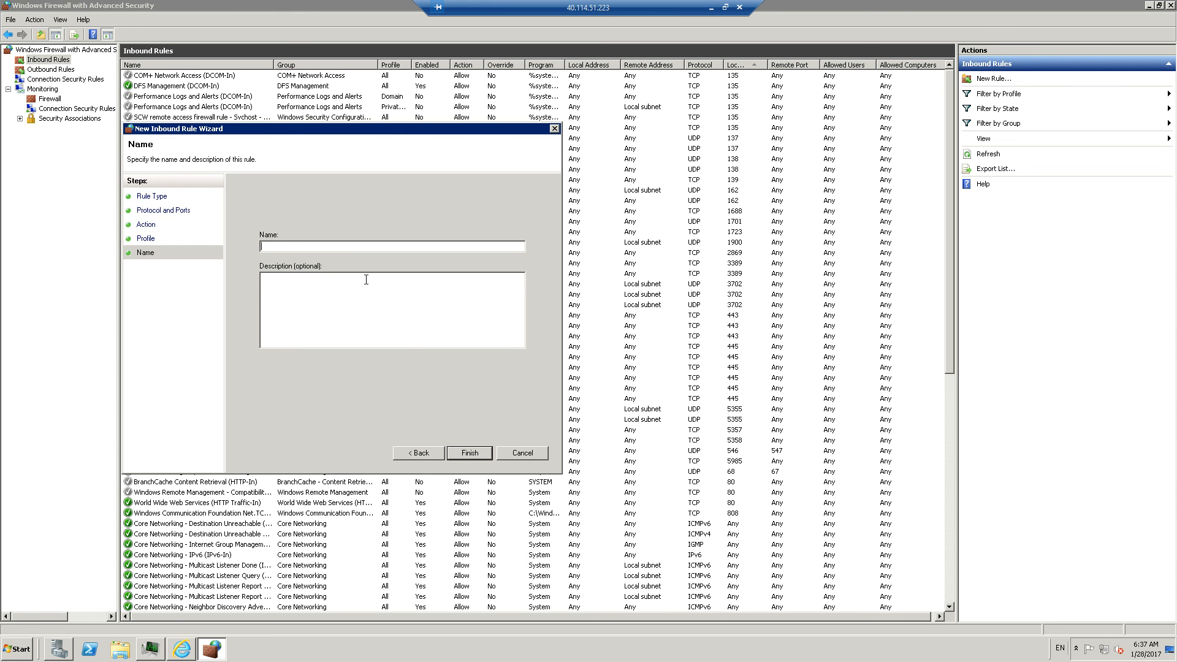
{"action": "type", "text": "CustomRule"}
{"action": "left_click", "coordinate": [470, 453]}
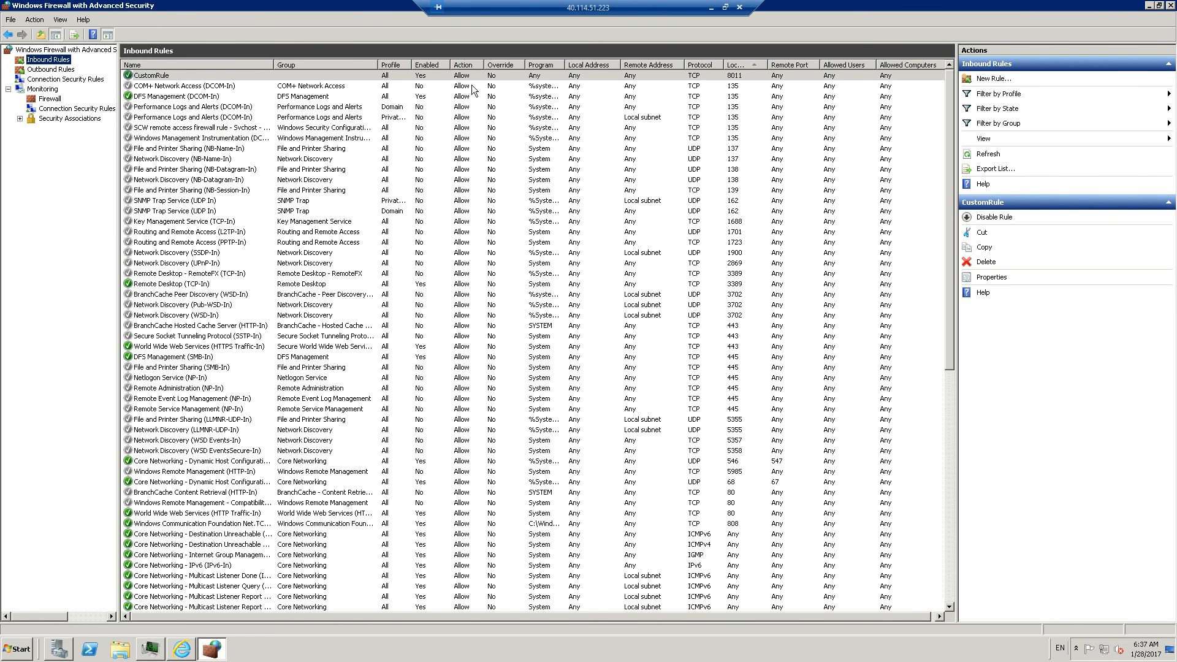
Filter the inbound rules to show only enabled ones and select CustomRule in the list.
{"action": "left_click", "coordinate": [441, 79]}
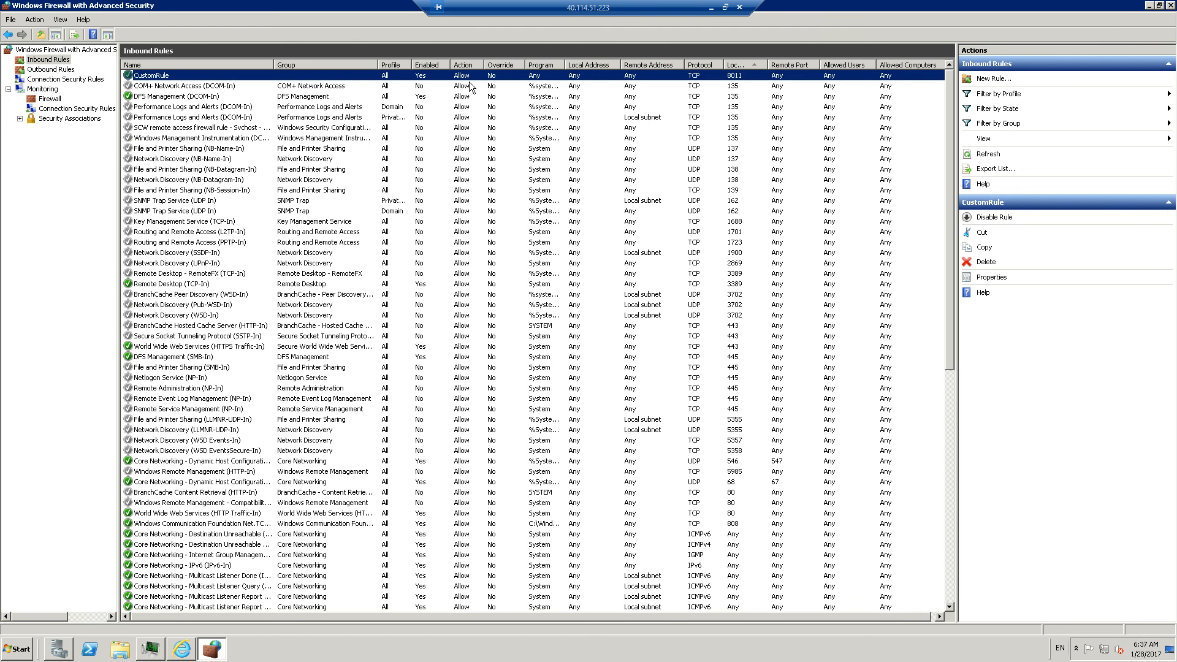
{"action": "left_click", "coordinate": [1168, 95]}
{"action": "left_click", "coordinate": [1164, 93]}
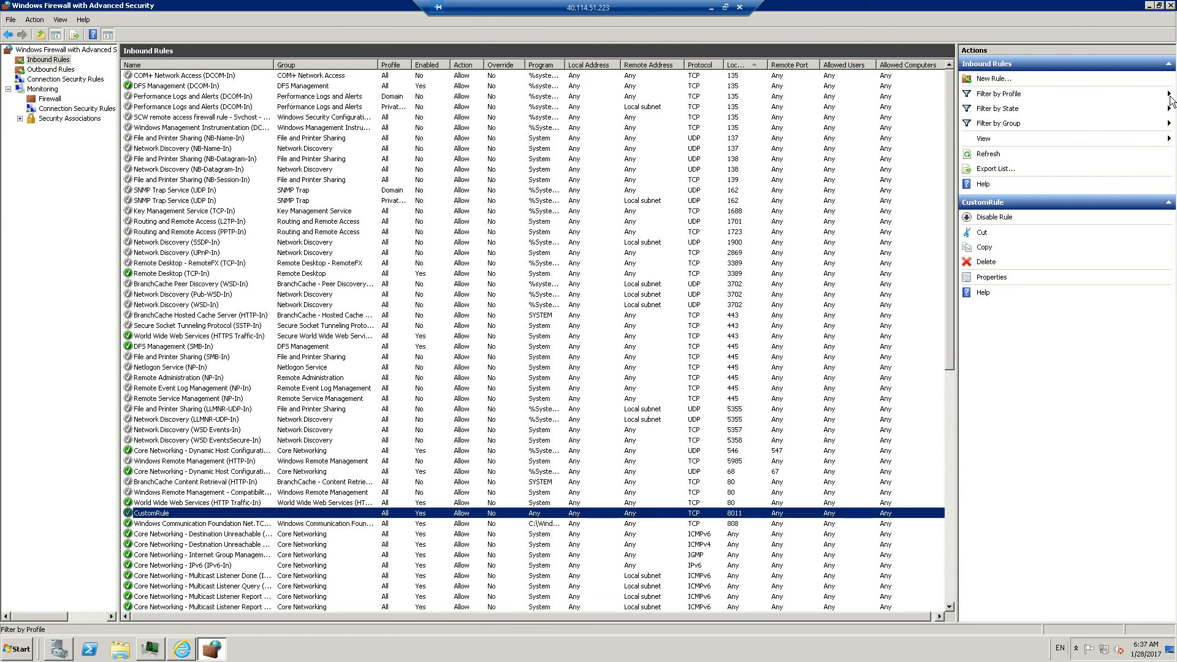
{"action": "left_click", "coordinate": [1169, 110]}
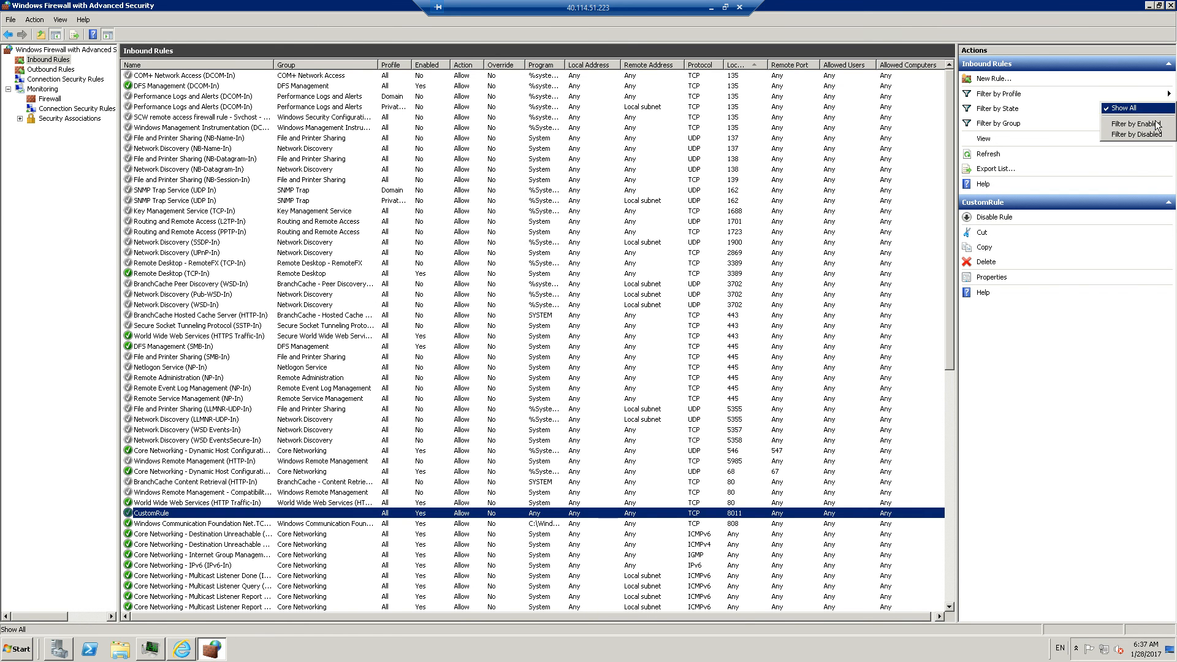
{"action": "left_click", "coordinate": [1134, 121]}
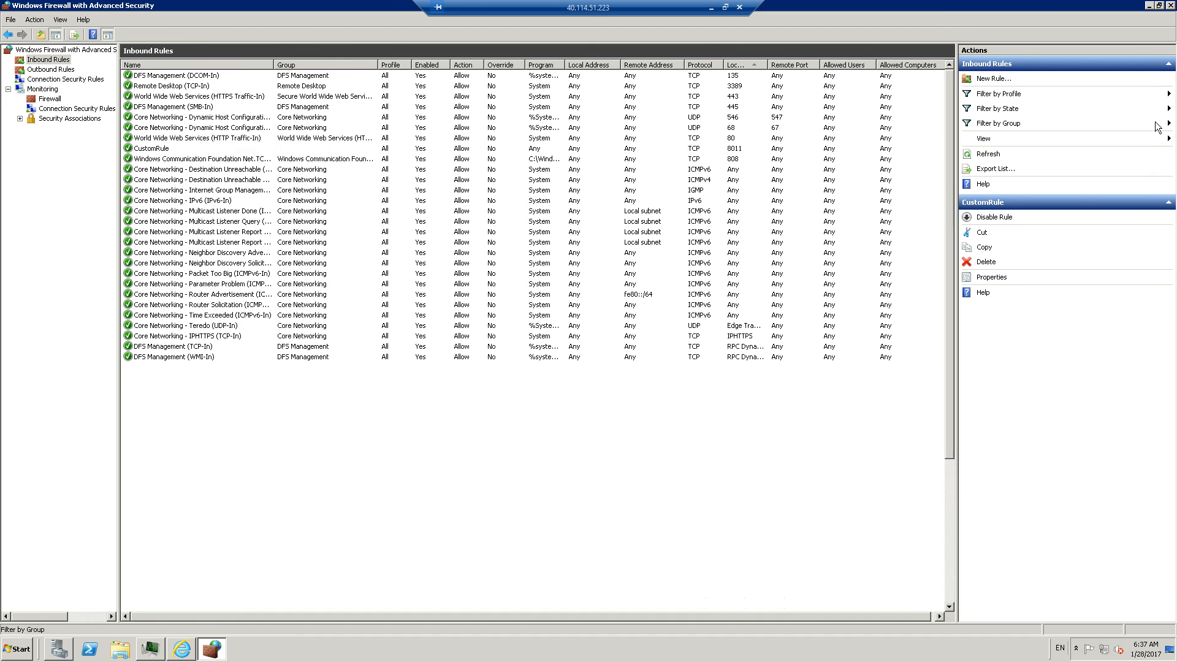
{"action": "left_click", "coordinate": [558, 76]}
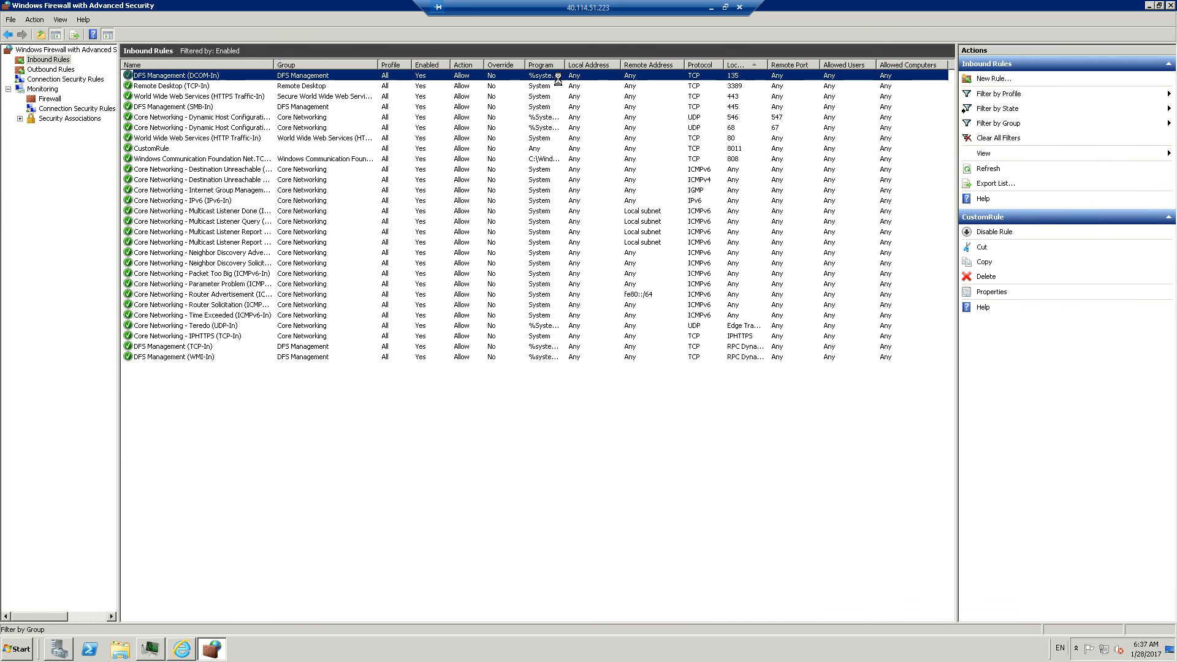
{"action": "left_click", "coordinate": [164, 149]}
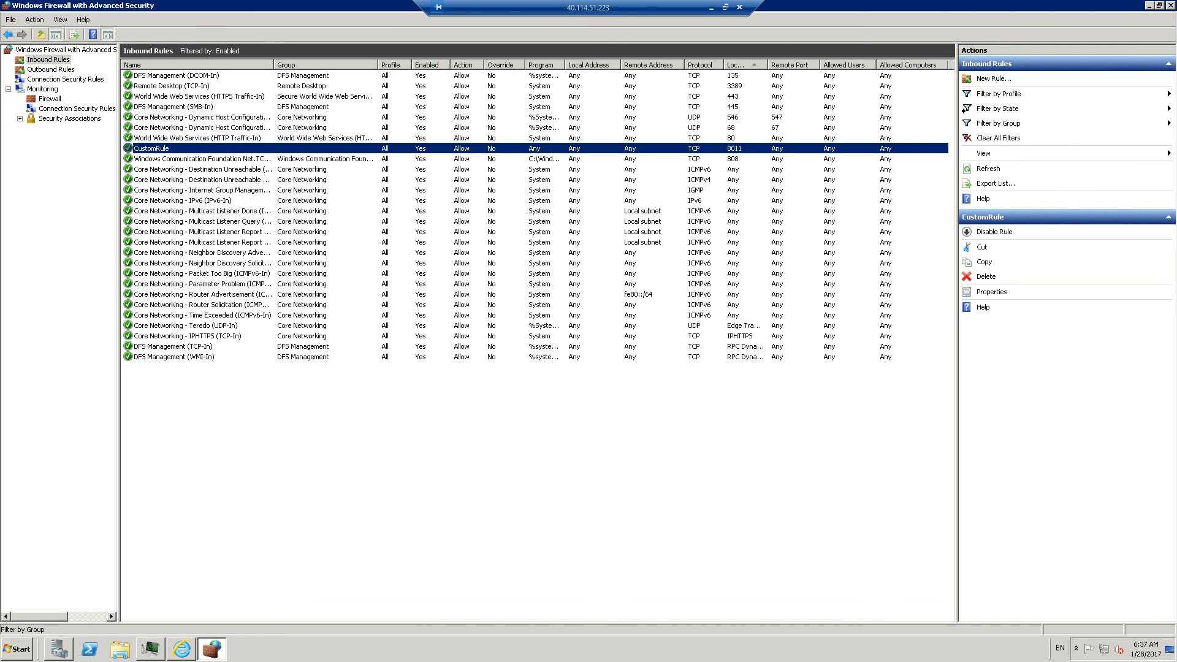
Leave the remote session and reload 40.114.51.223:8011 in Firefox to retest external access, repositioning the browser window.
{"action": "left_click", "coordinate": [1148, 7]}
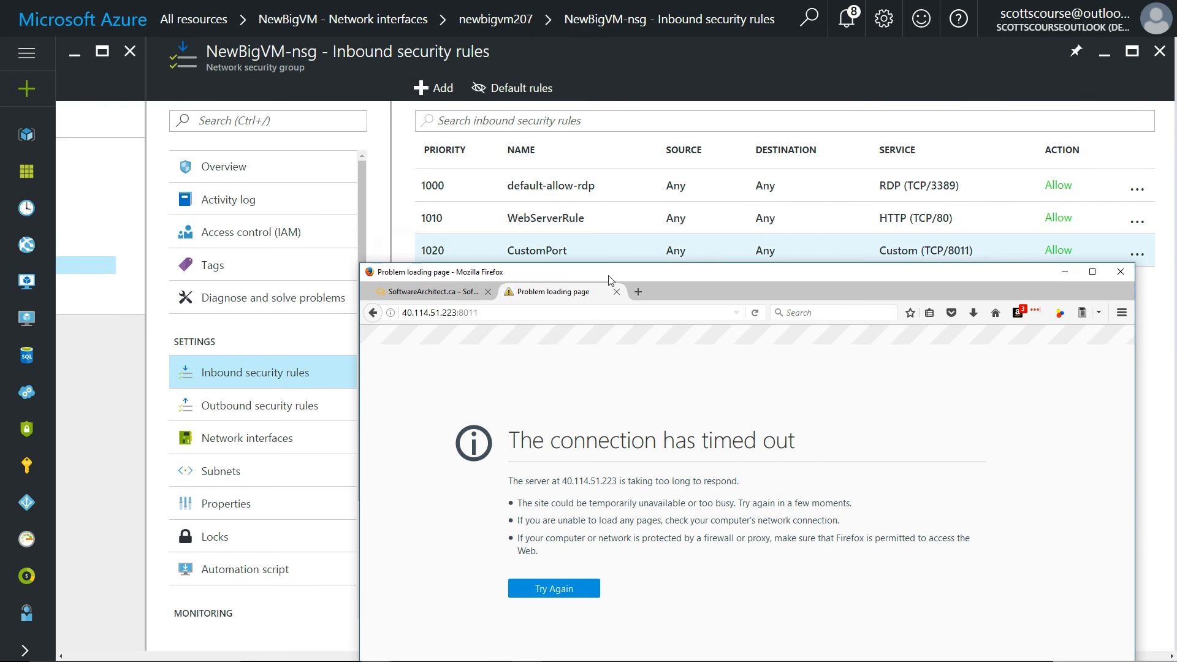
{"action": "left_click_drag", "start_coordinate": [607, 274], "coordinate": [528, 83]}
{"action": "left_click", "coordinate": [495, 121]}
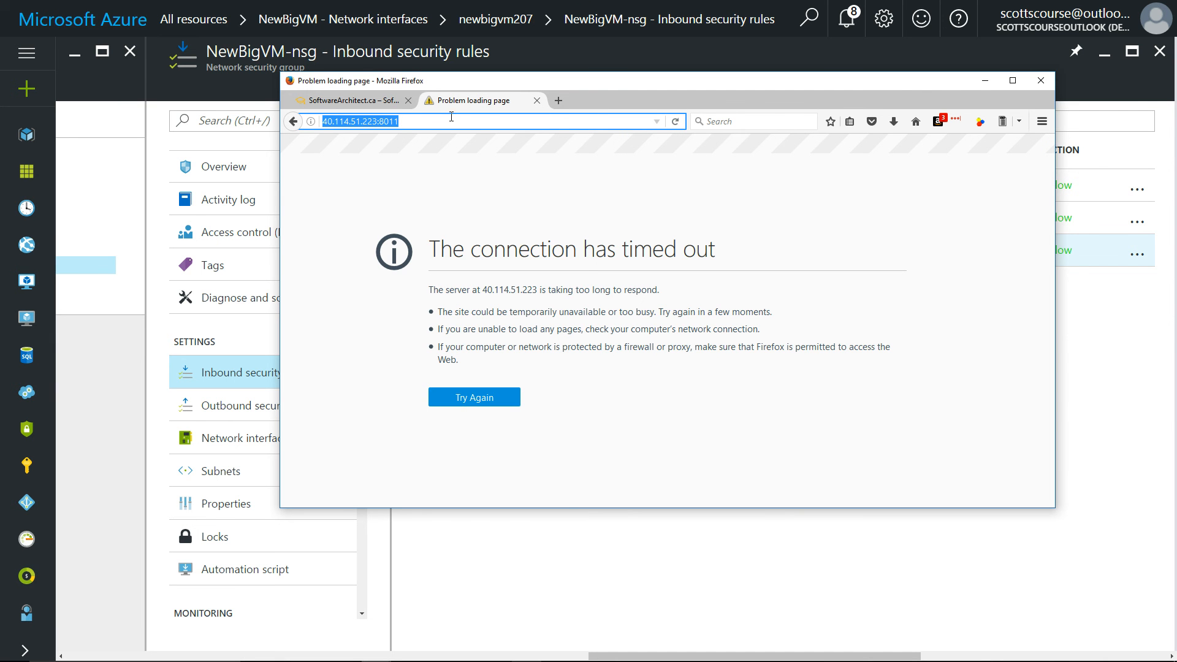
{"action": "left_click", "coordinate": [675, 122]}
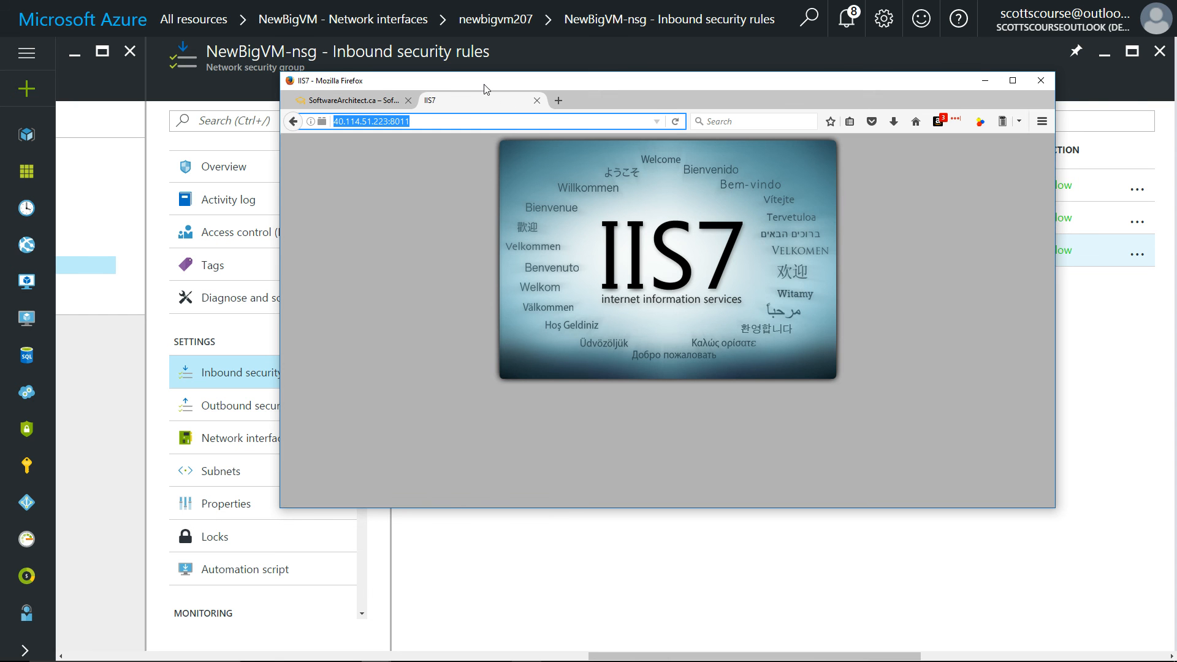
{"action": "left_click_drag", "start_coordinate": [473, 87], "coordinate": [466, 156]}
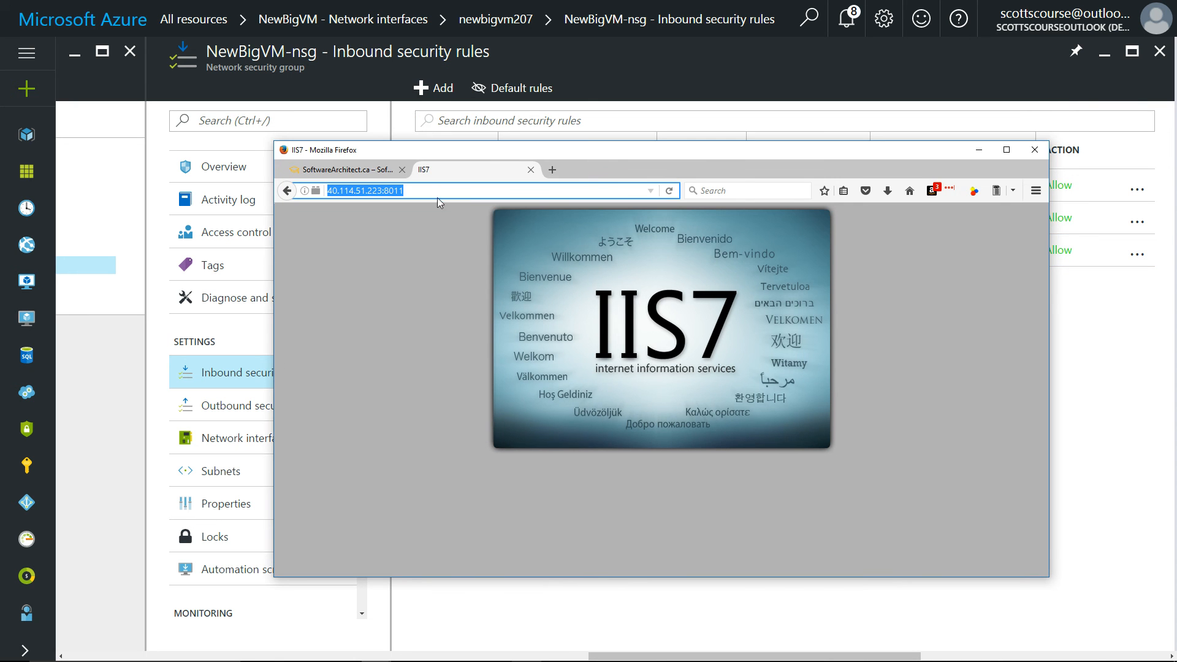